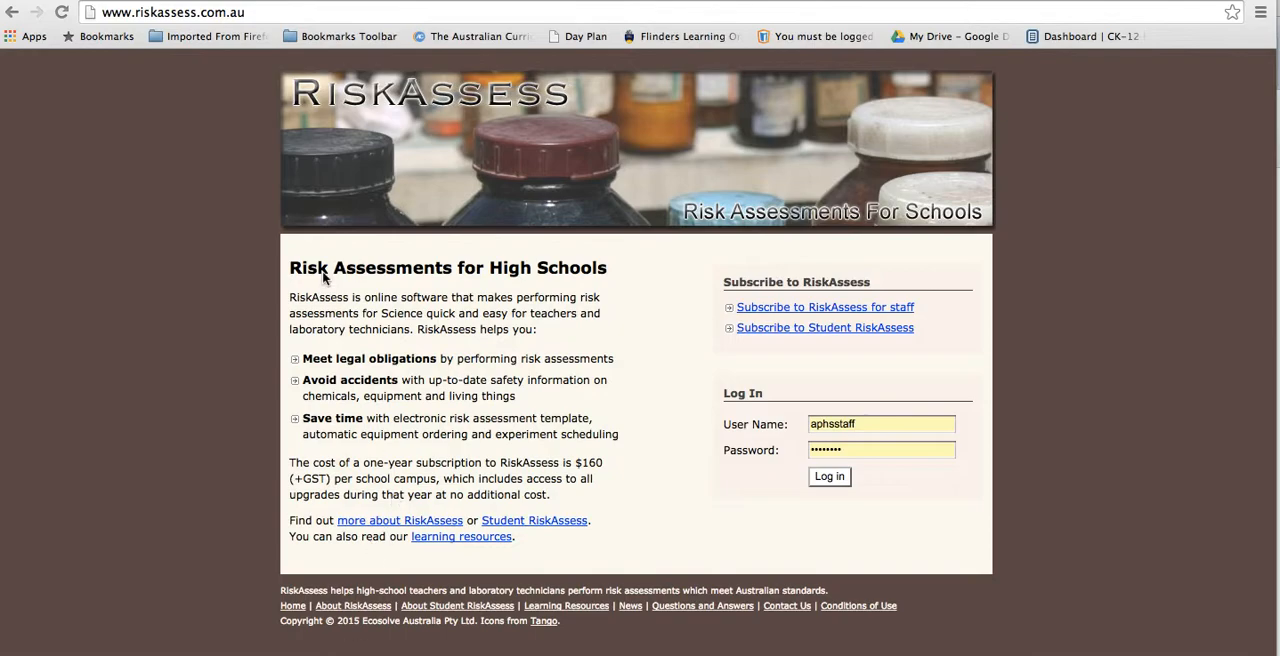
# Step: Bookmark the RiskAssess site in the Bookmarks Bar folder
pyautogui.click(258, 13)
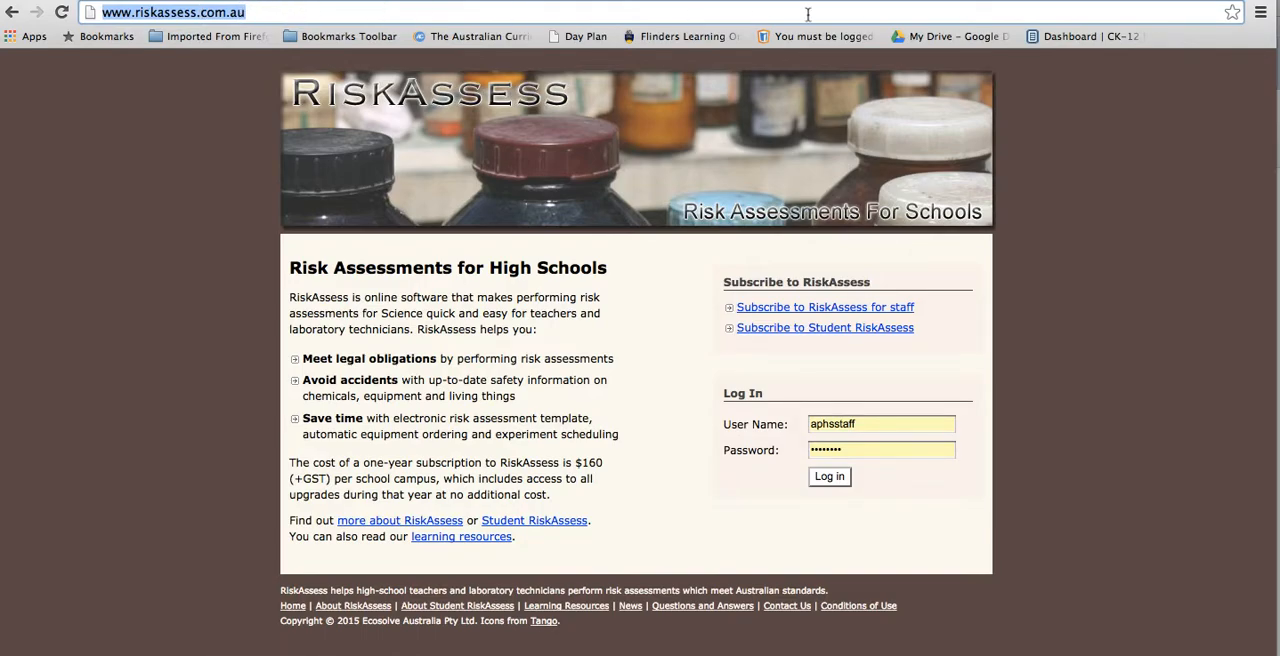
pyautogui.click(1232, 13)
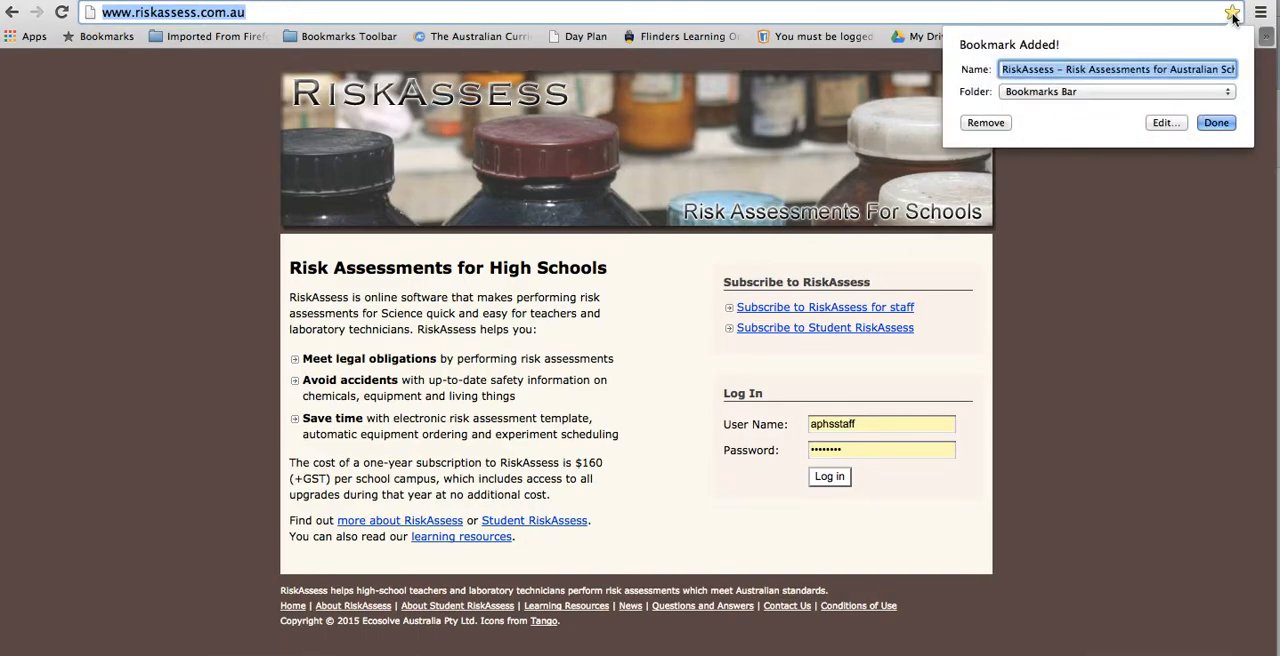
pyautogui.click(1057, 95)
pyautogui.click(1057, 95)
pyautogui.click(1220, 123)
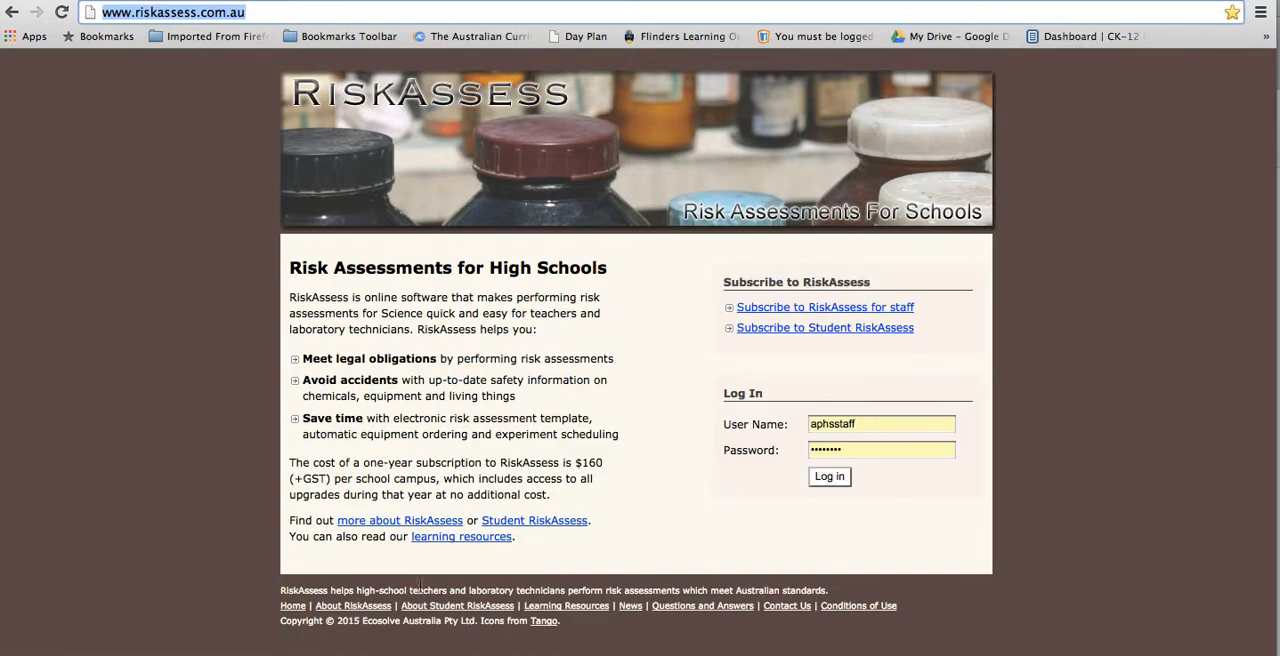
# Step: Switch to the sticky notes, reposition the login note to read its user name and password, and return to the browser
pyautogui.press('super+Tab')
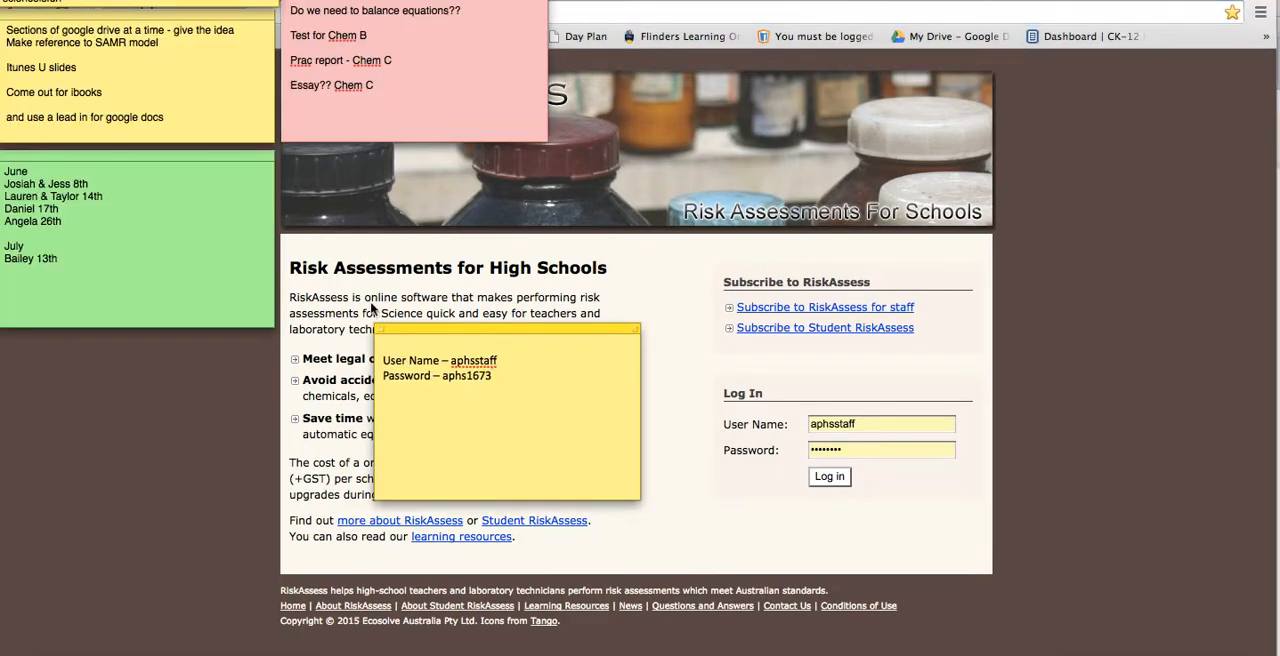
pyautogui.moveTo(444, 327); pyautogui.dragTo(372, 245)
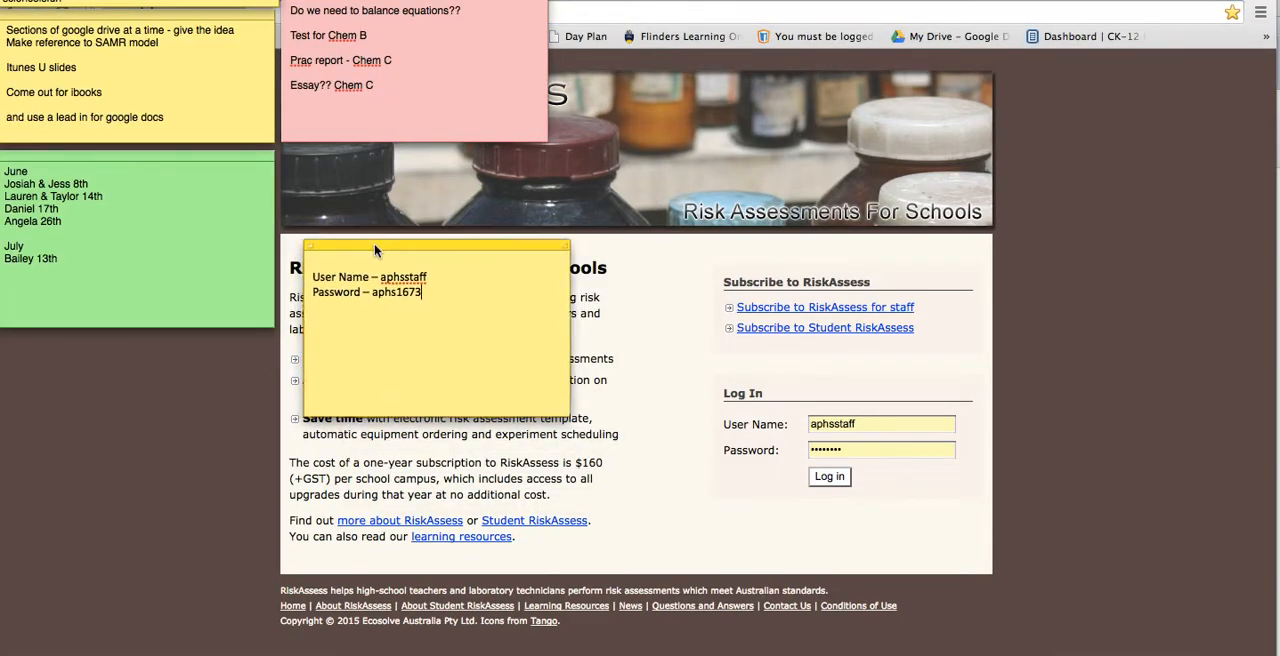
pyautogui.moveTo(424, 292); pyautogui.dragTo(308, 276)
pyautogui.click(310, 279)
pyautogui.click(647, 372)
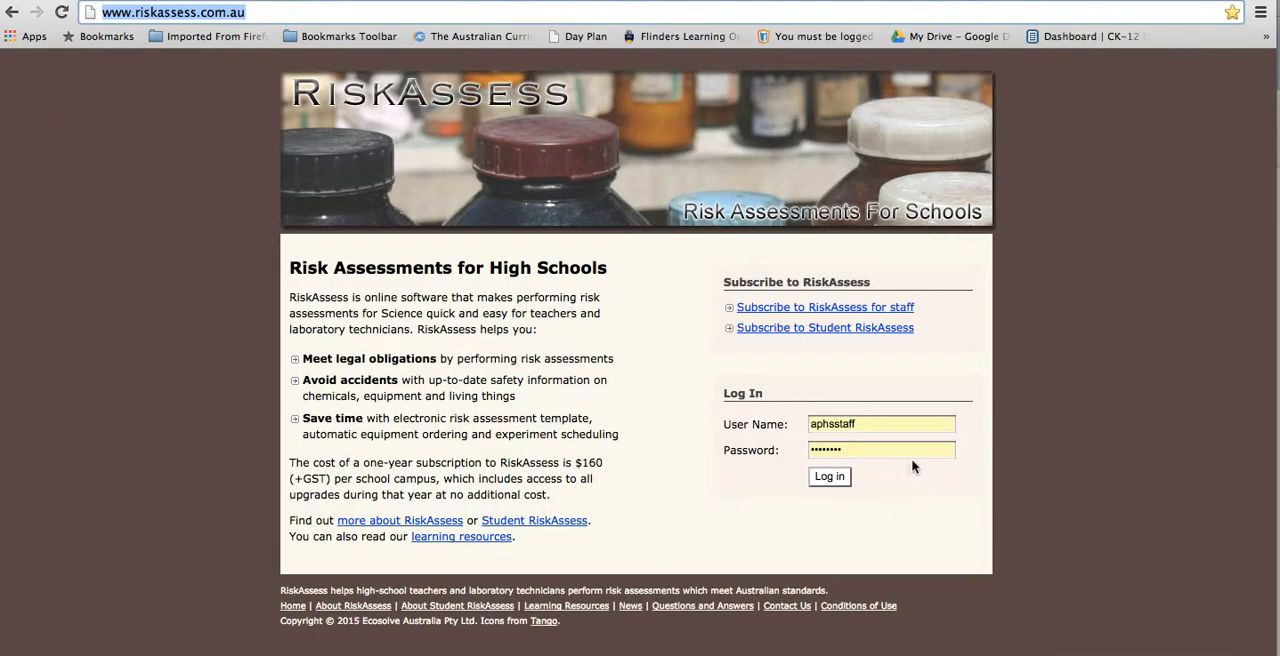
# Step: Log in with the prefilled staff credentials and look over the school's home page
pyautogui.click(840, 479)
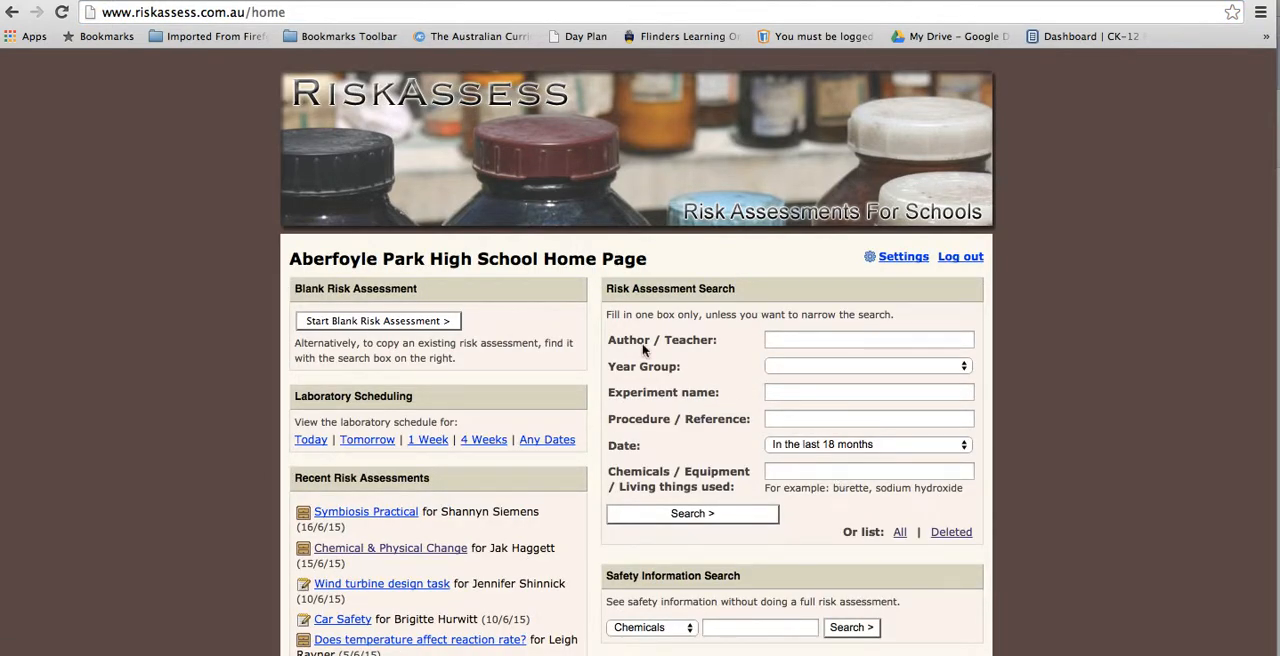
pyautogui.moveTo(643, 348)
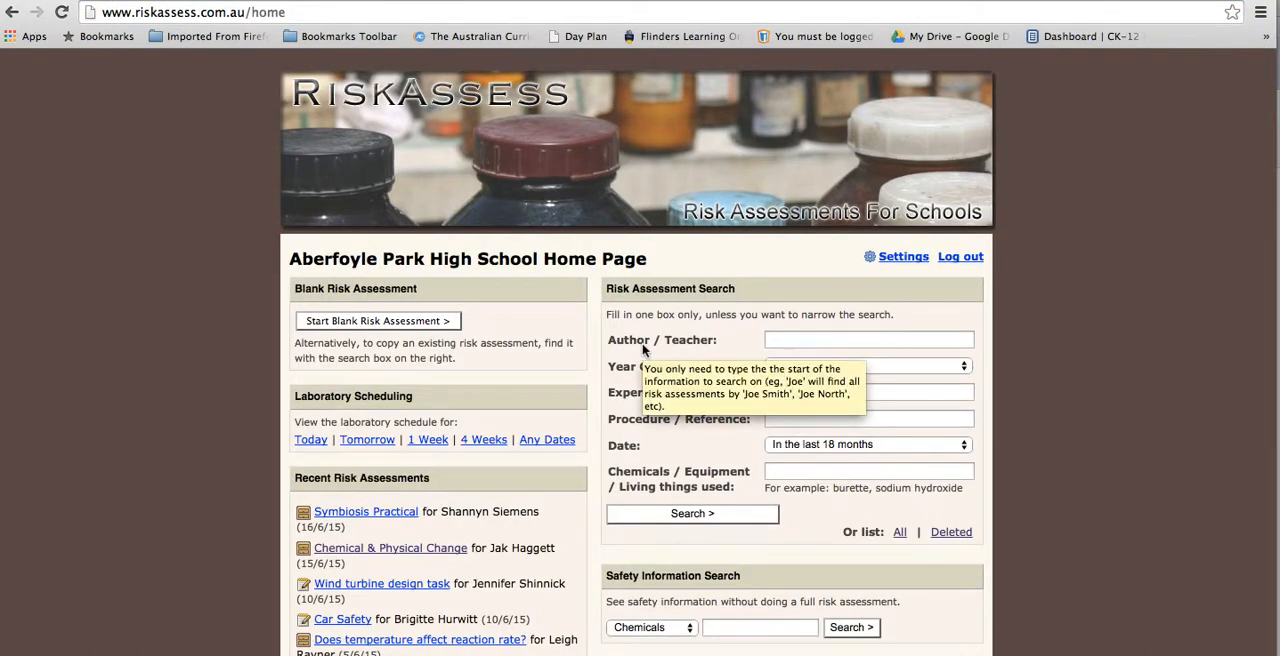
pyautogui.scroll(-2, 643, 348)
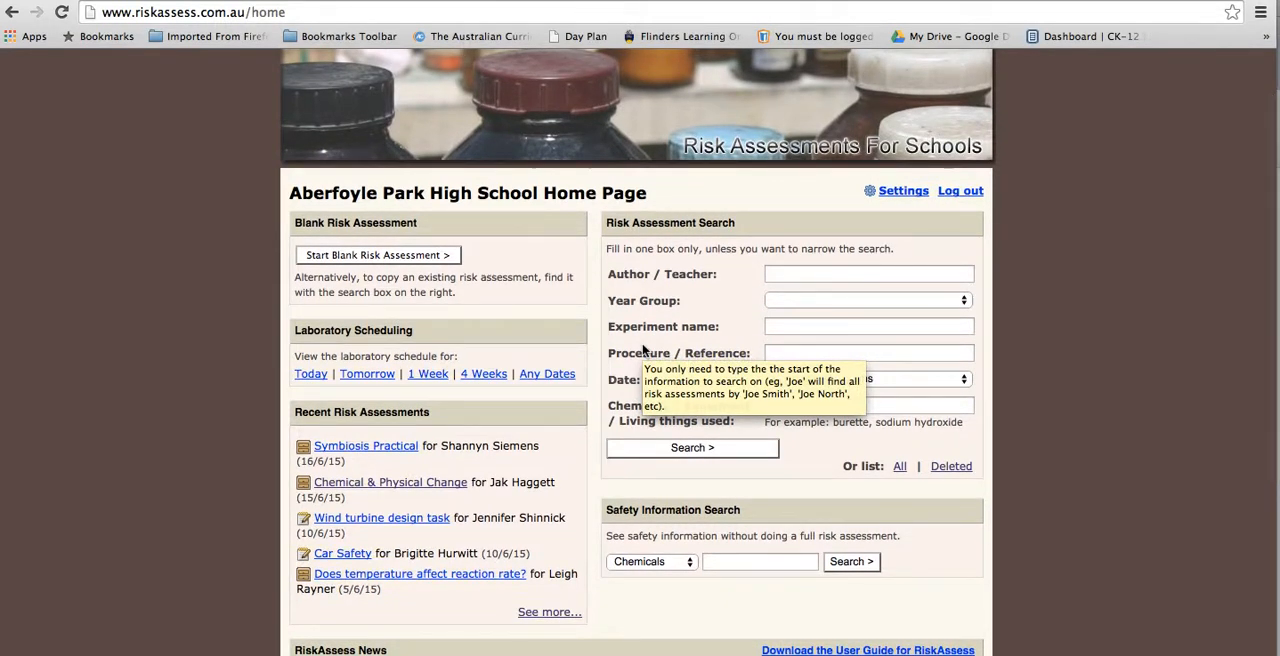
pyautogui.scroll(-3, 643, 348)
pyautogui.scroll(4, 643, 348)
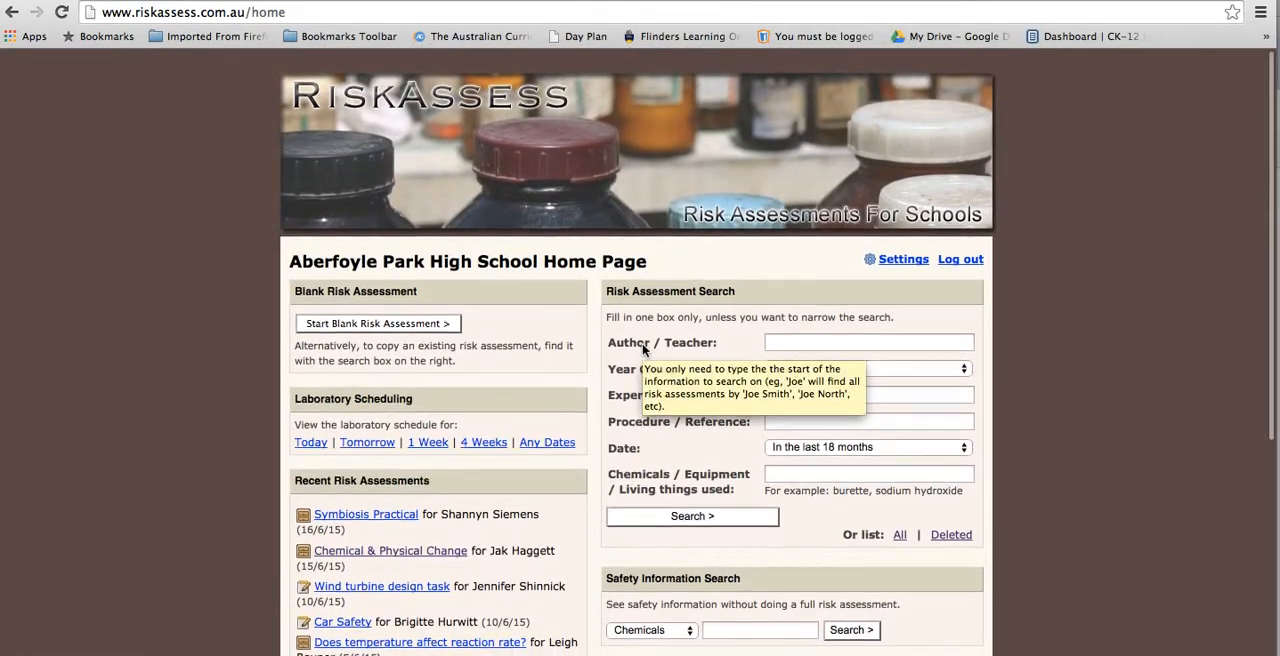
pyautogui.scroll(-2, 643, 348)
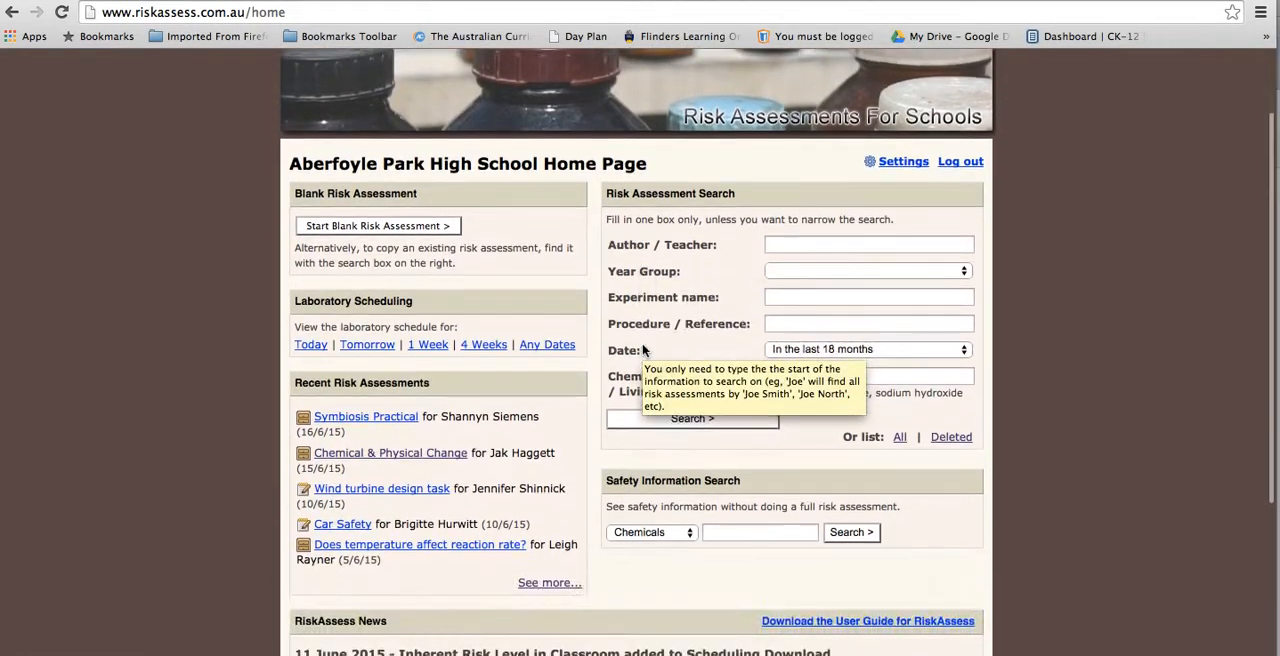
# Step: Search the risk assessments by the author/teacher's full name
pyautogui.click(869, 250)
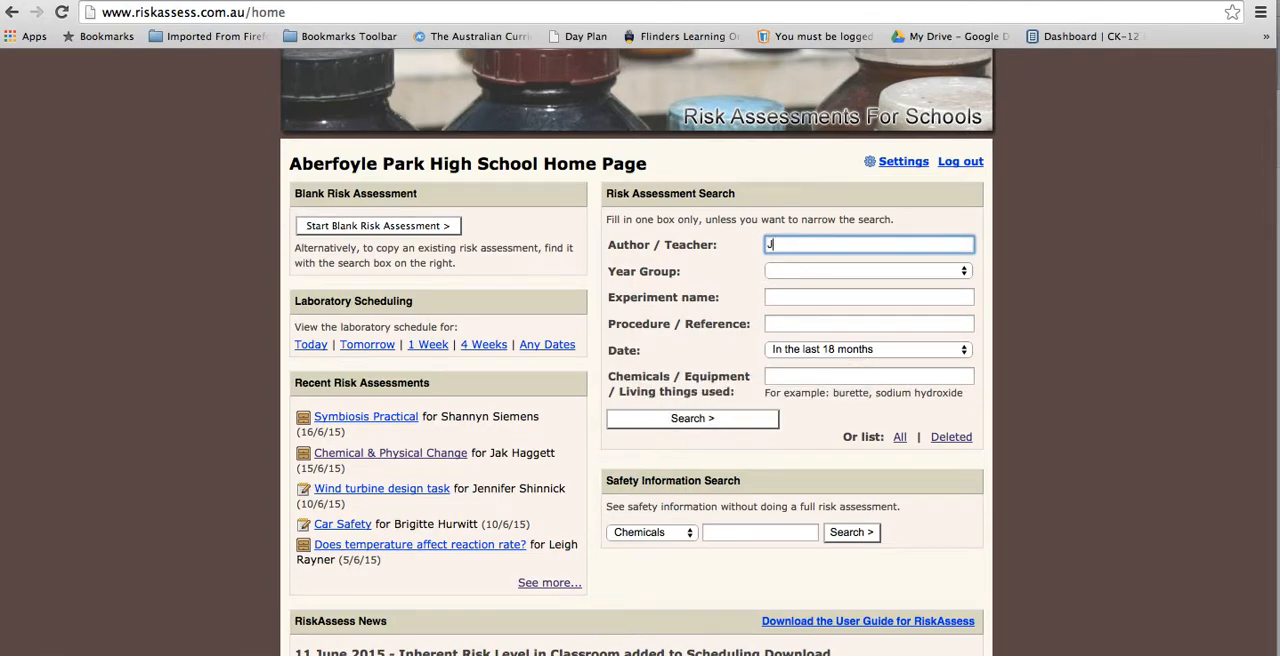
pyautogui.press('Return')
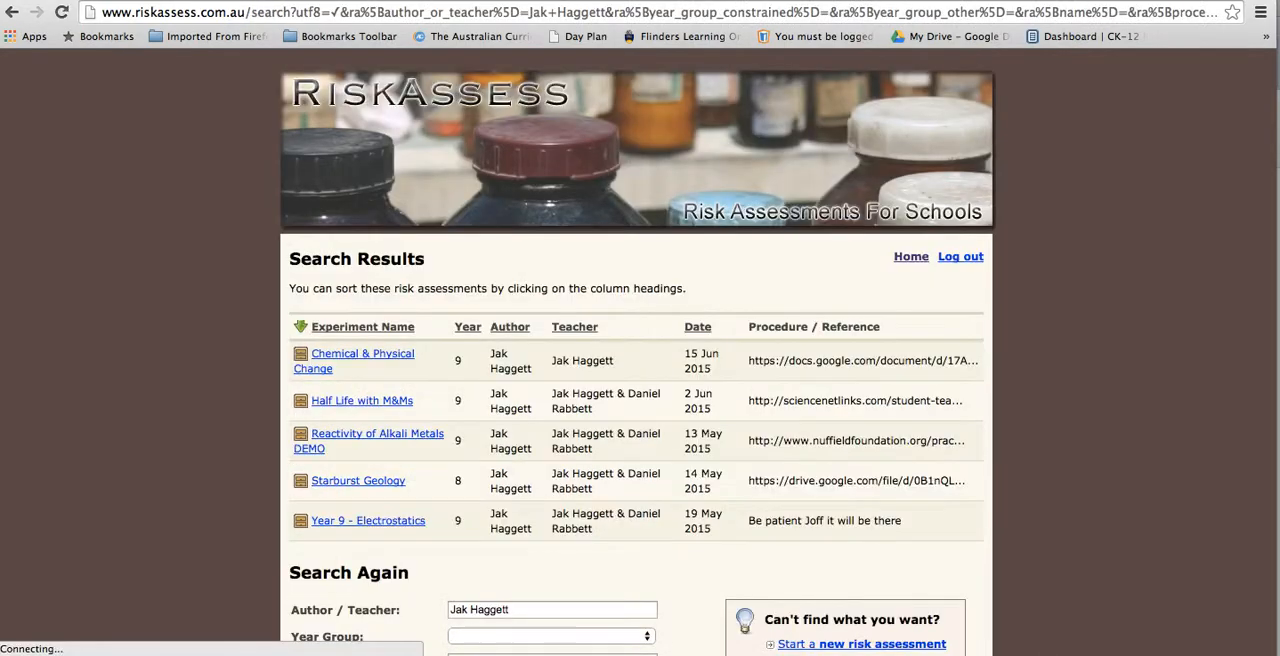
# Step: Open the Half Life with M&Ms risk assessment from the search results and review its contents
pyautogui.scroll(-2, 500, 347)
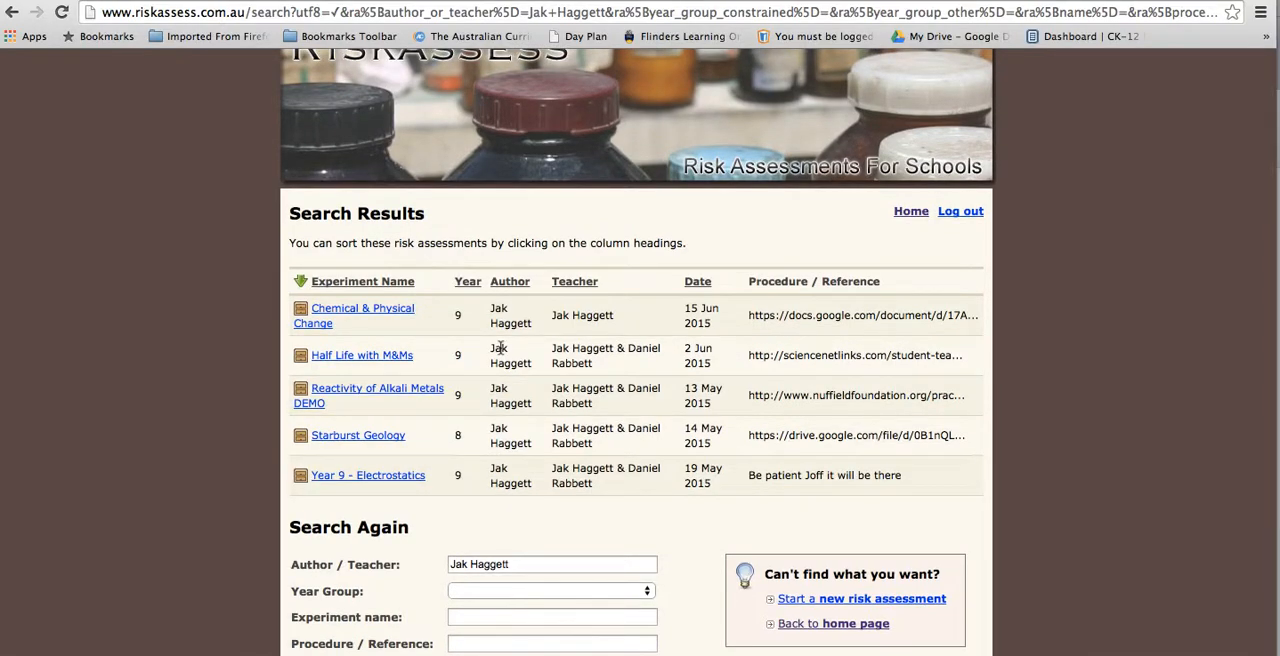
pyautogui.click(380, 357)
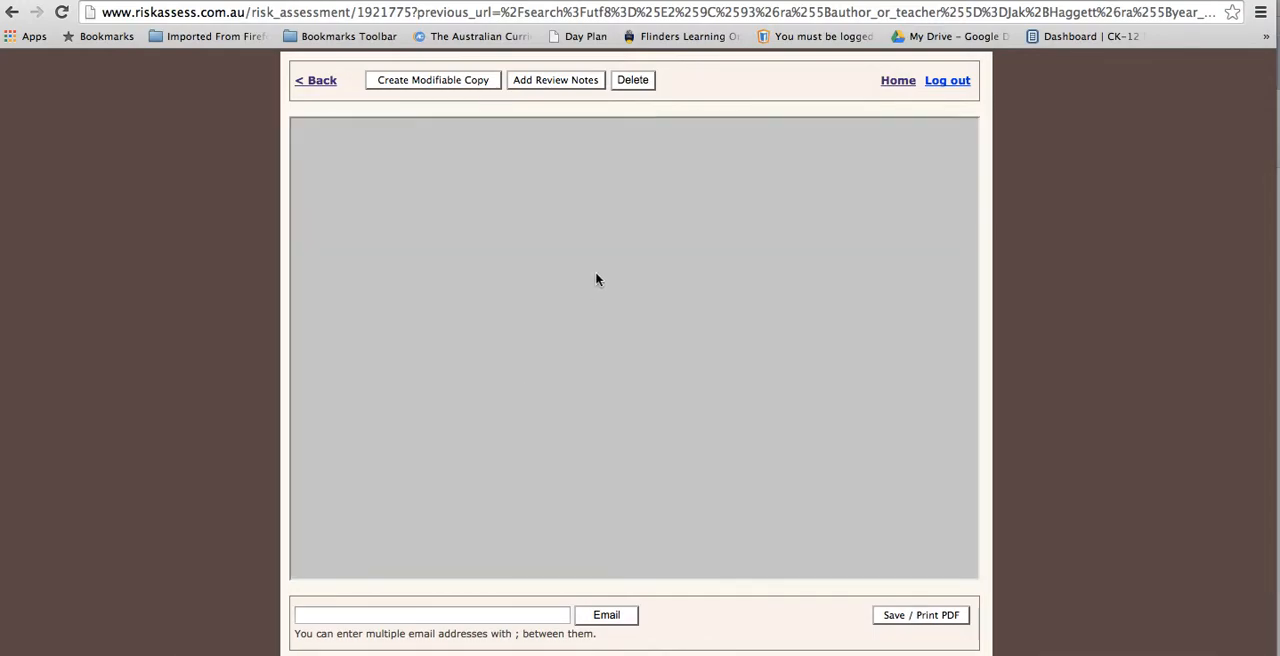
pyautogui.scroll(-15, 597, 279)
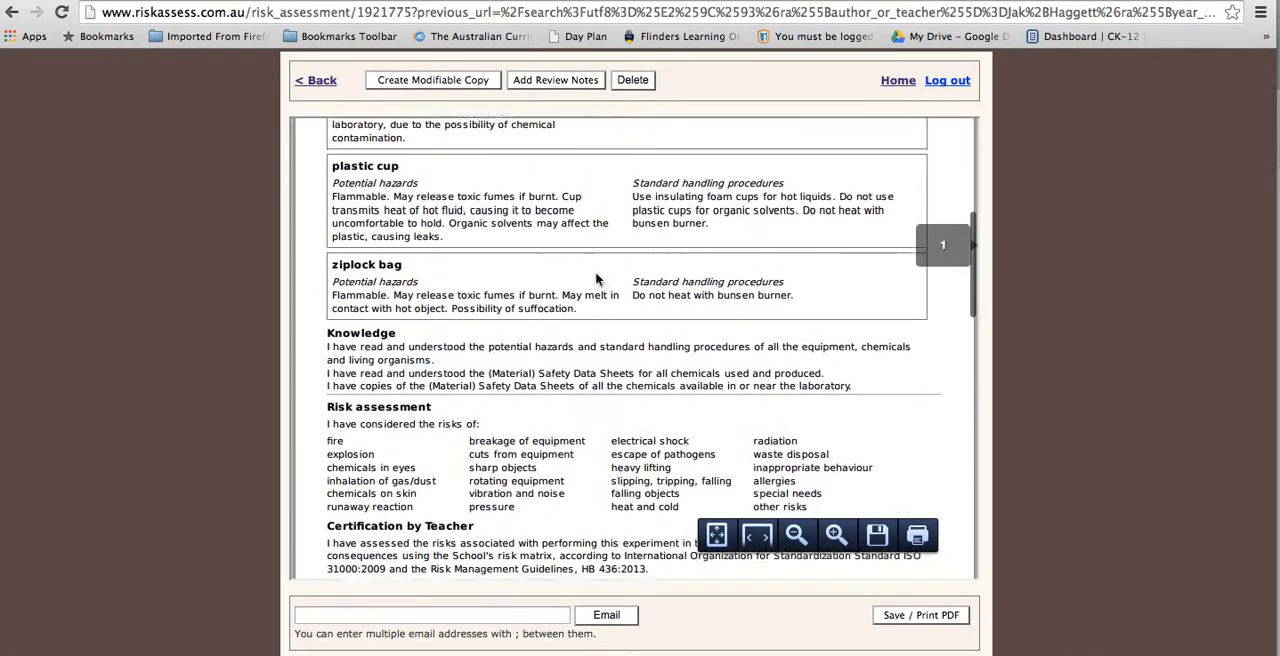
pyautogui.scroll(15, 597, 279)
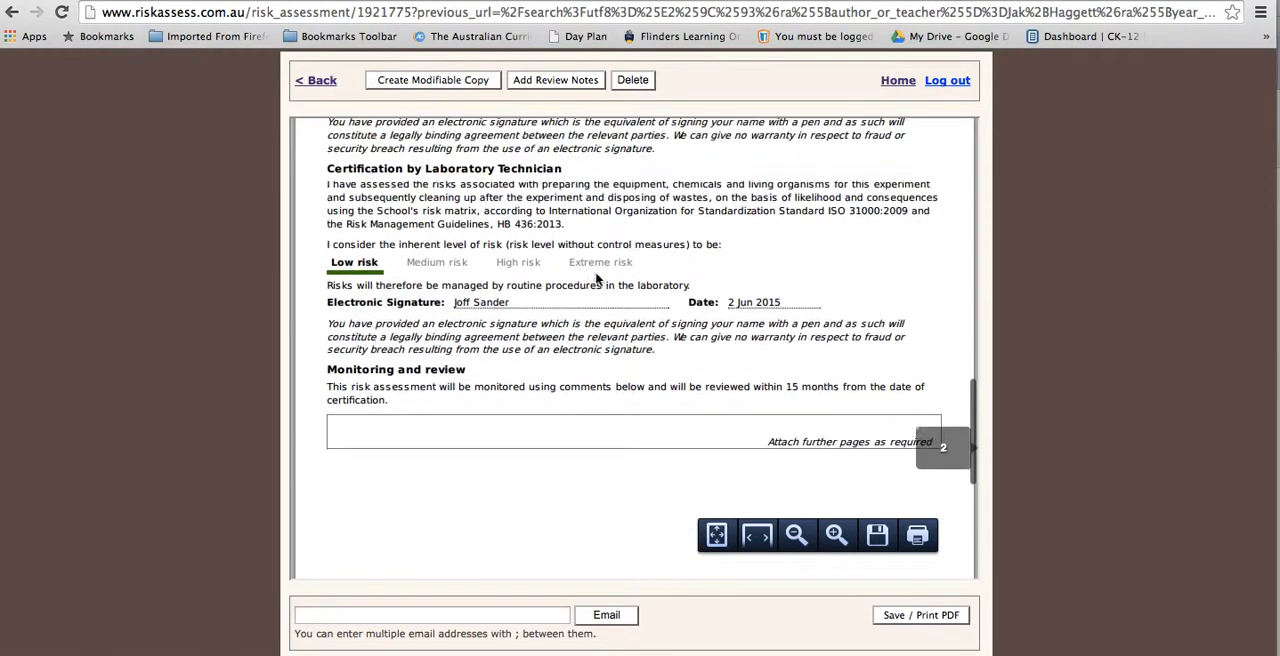
# Step: Create a modifiable copy of the risk assessment and enter the teacher's full name for the class
pyautogui.click(426, 88)
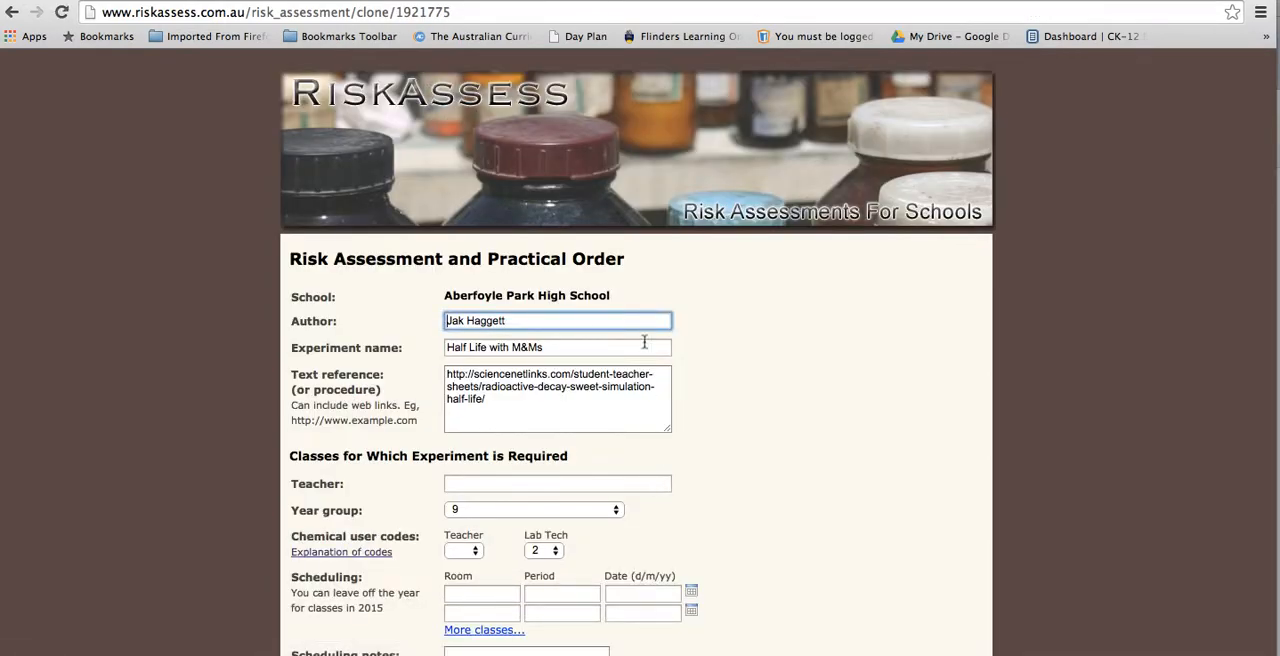
pyautogui.scroll(-1, 627, 320)
pyautogui.scroll(-2, 627, 320)
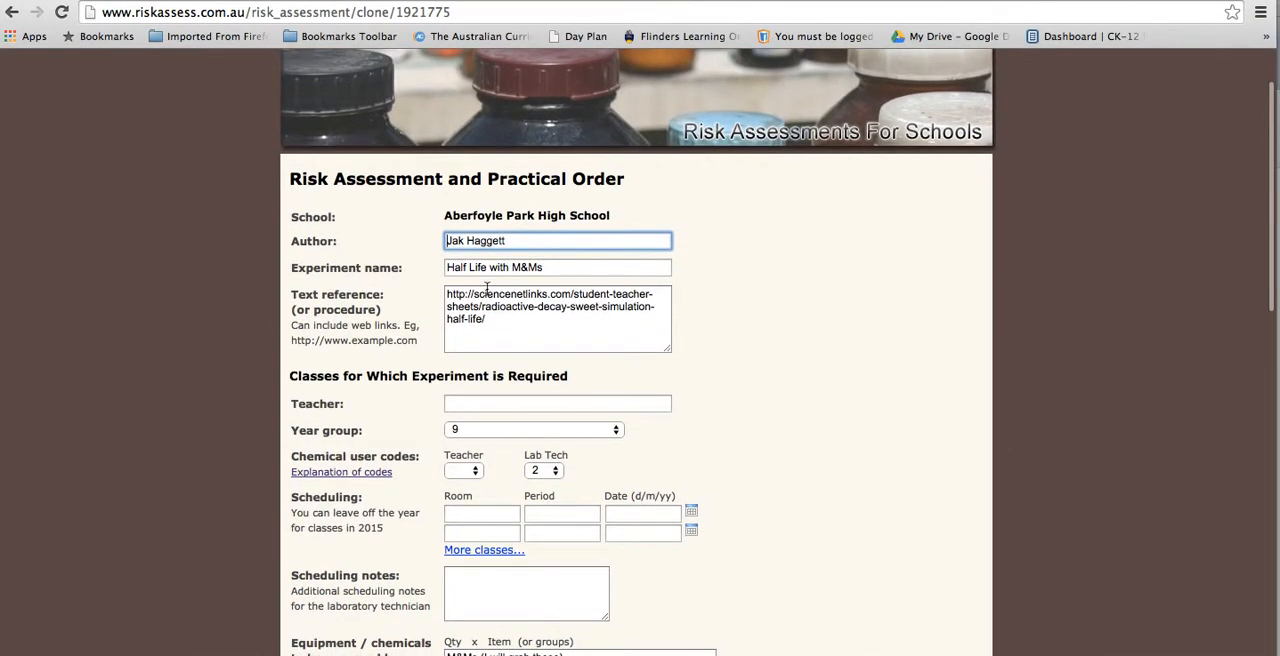
pyautogui.scroll(-3, 512, 278)
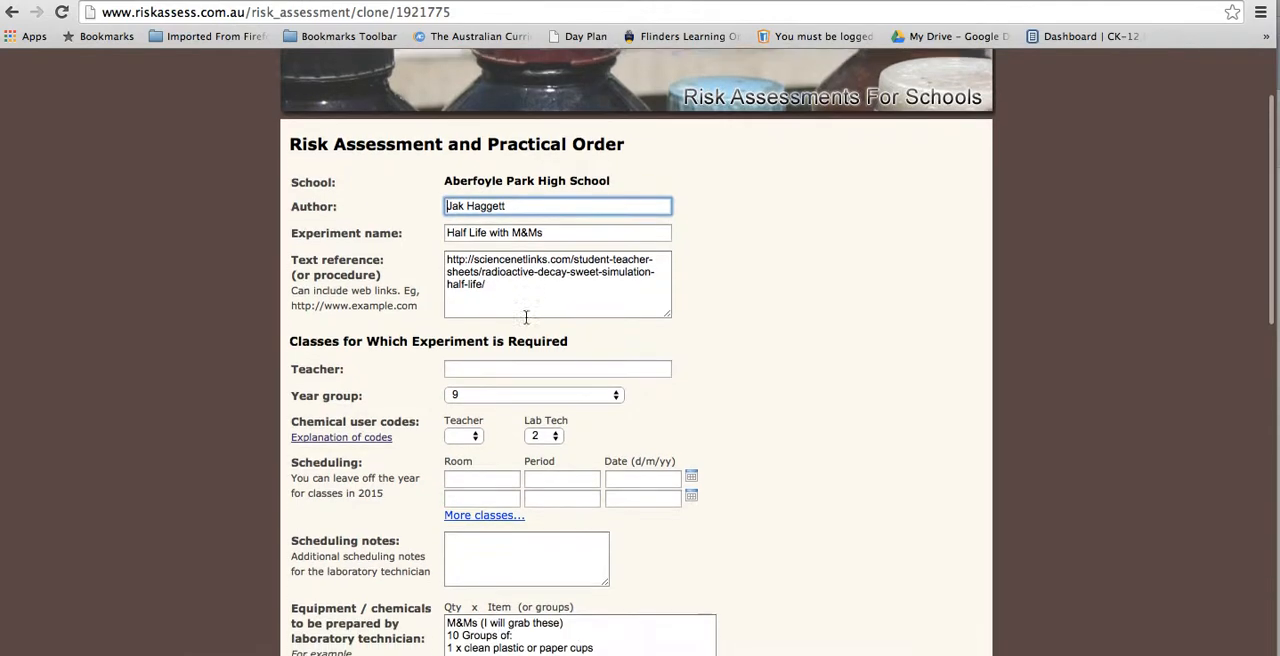
pyautogui.click(506, 280)
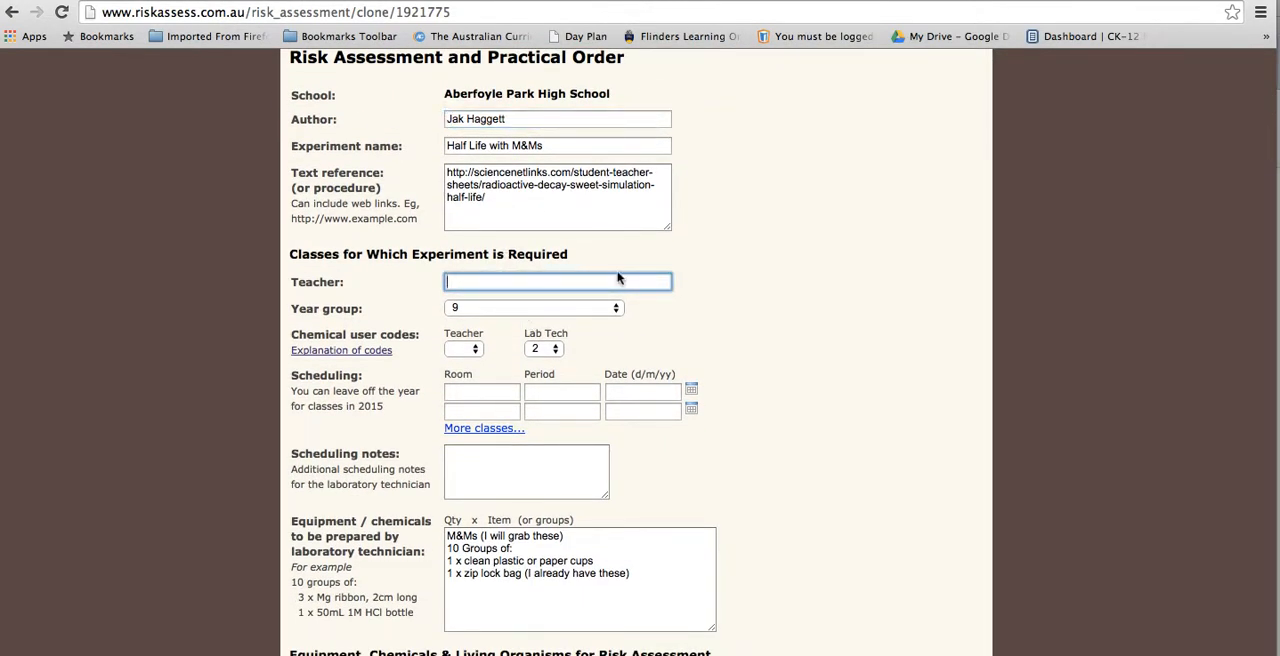
pyautogui.write('John Smith')
# Step: Open the explanation of chemical user codes, examine the qualifications for each code, and close the explanation window
pyautogui.scroll(-2, 513, 390)
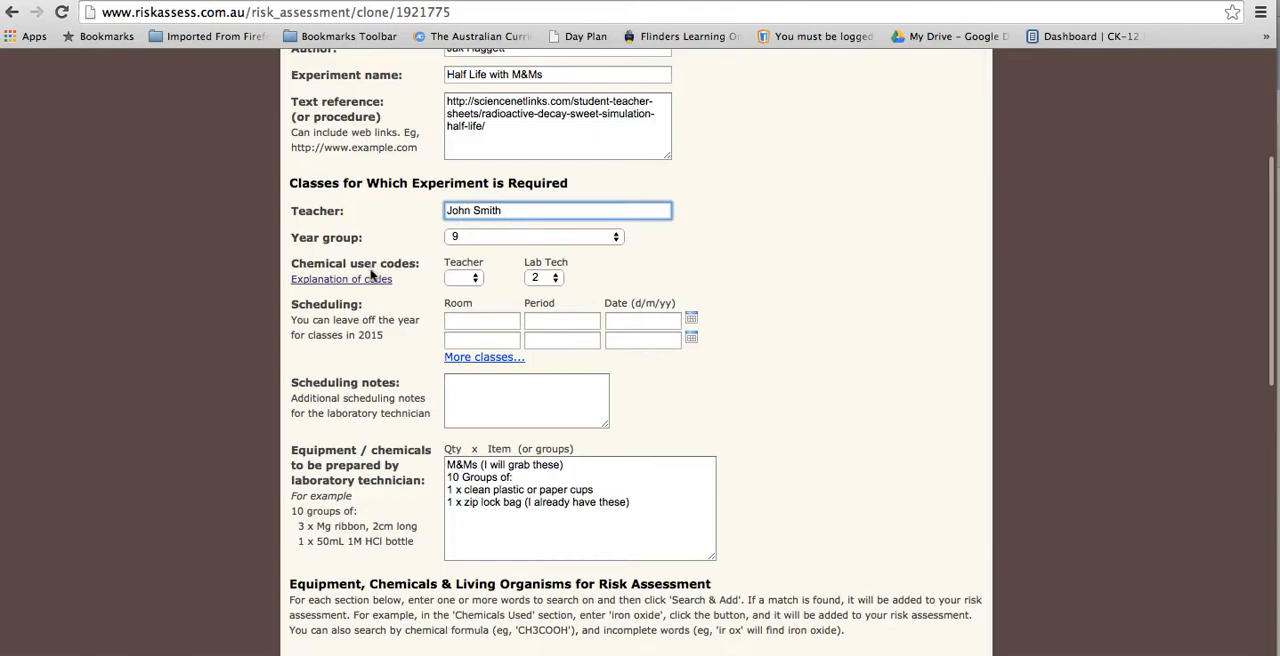
pyautogui.click(375, 283)
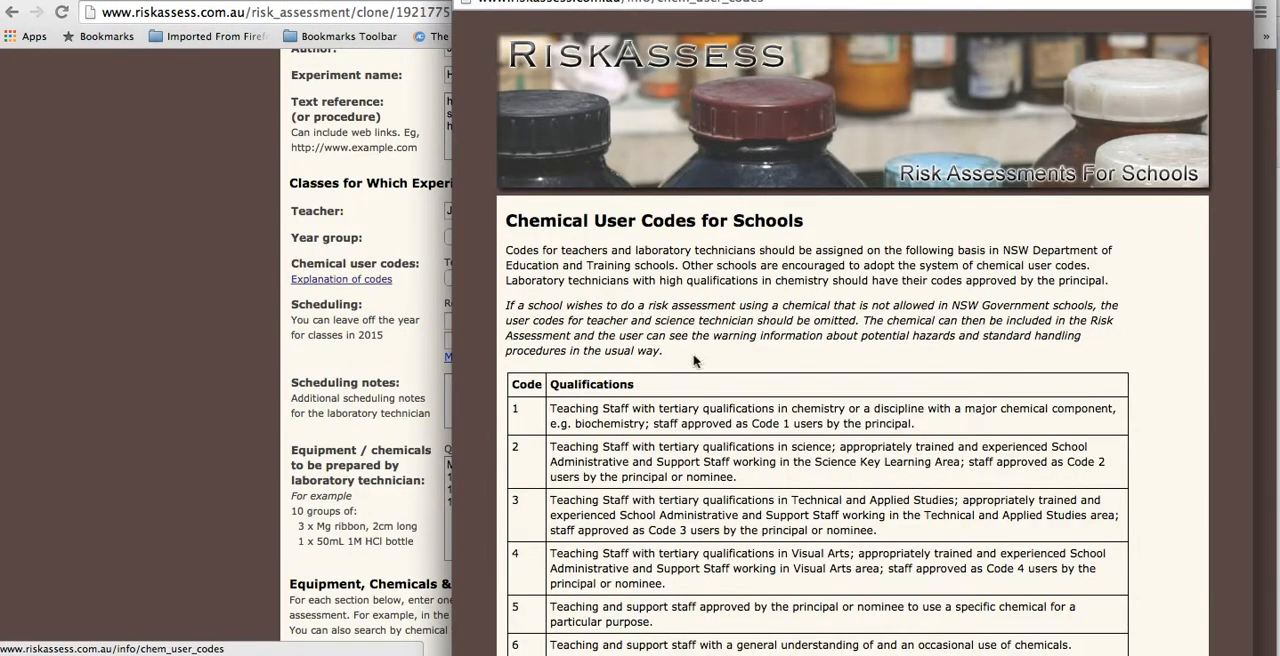
pyautogui.scroll(-3, 779, 420)
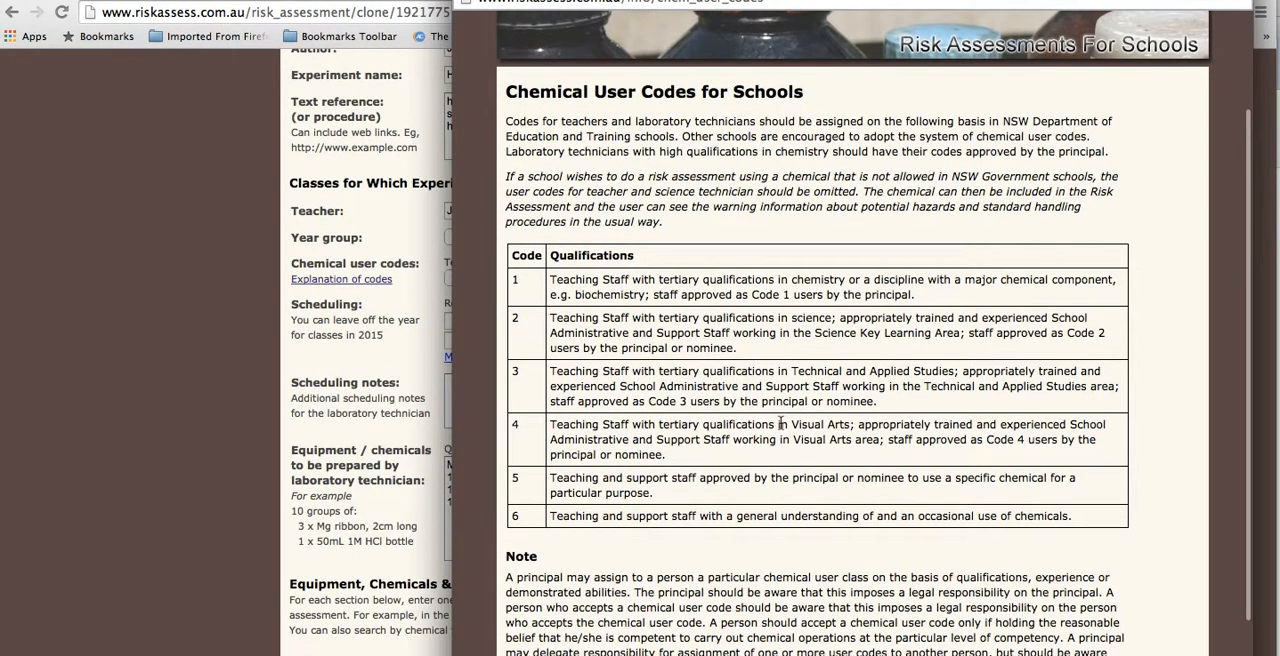
pyautogui.moveTo(616, 318); pyautogui.dragTo(849, 318)
pyautogui.click(781, 333)
pyautogui.click(820, 331)
pyautogui.click(849, 318)
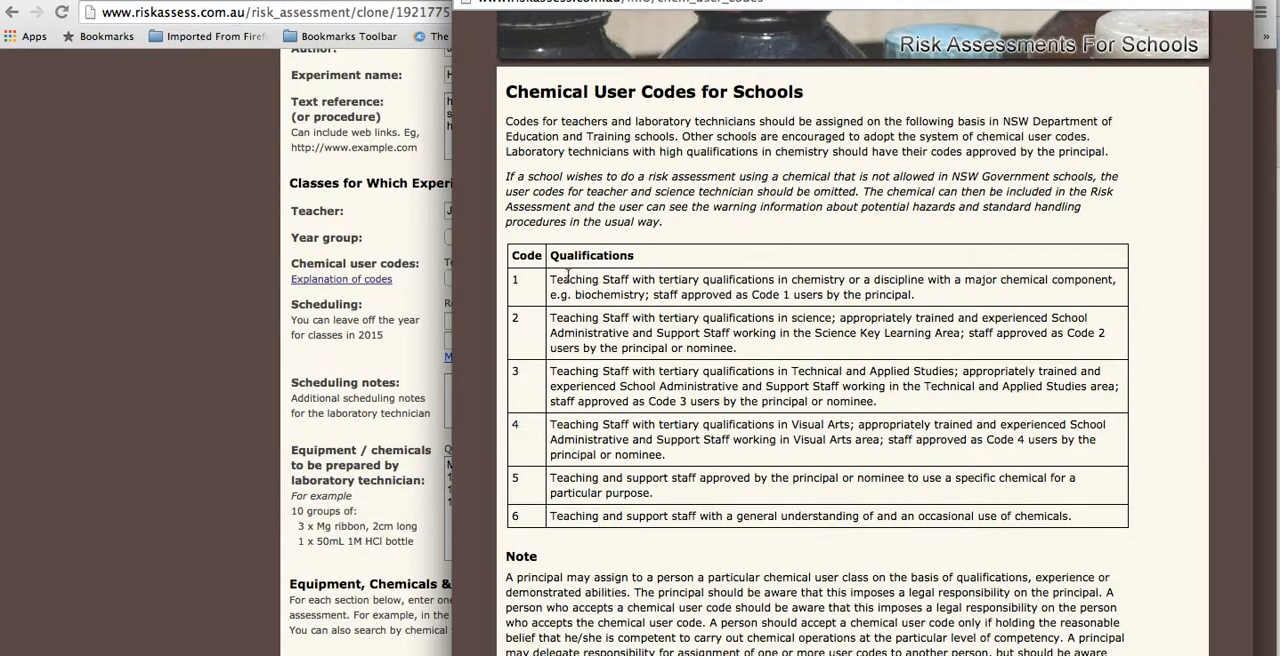
pyautogui.moveTo(575, 277); pyautogui.dragTo(676, 288)
pyautogui.click(676, 288)
pyautogui.scroll(-1, 645, 450)
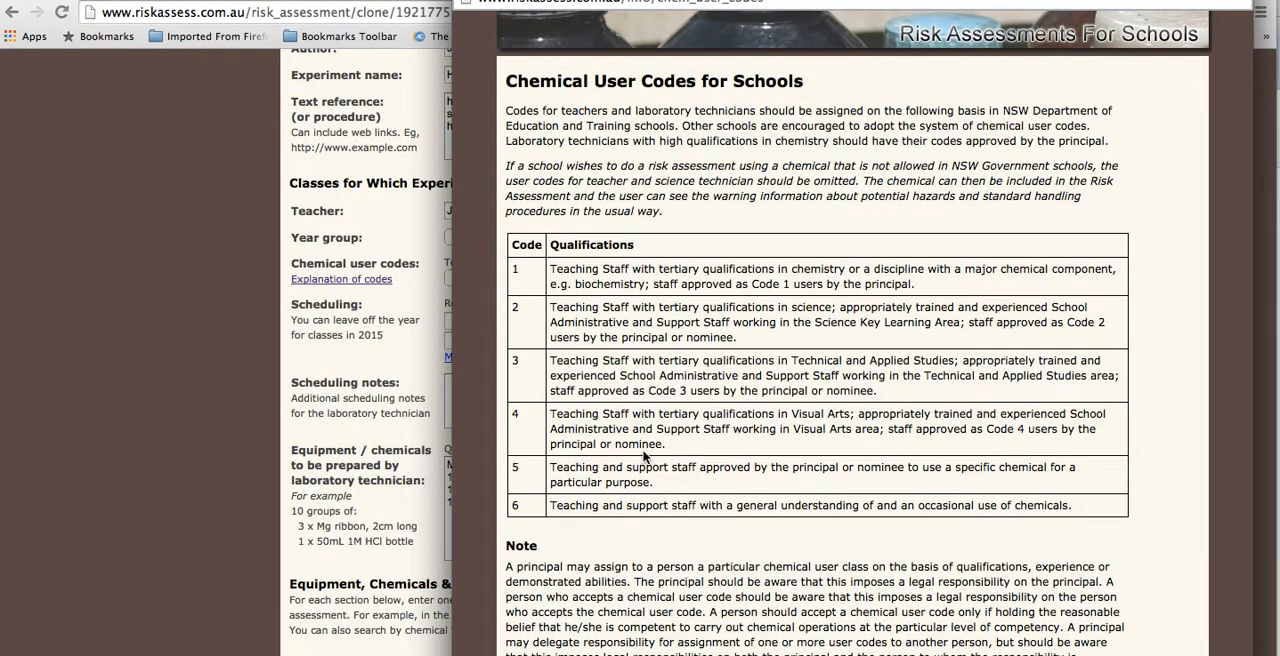
pyautogui.scroll(-2, 645, 455)
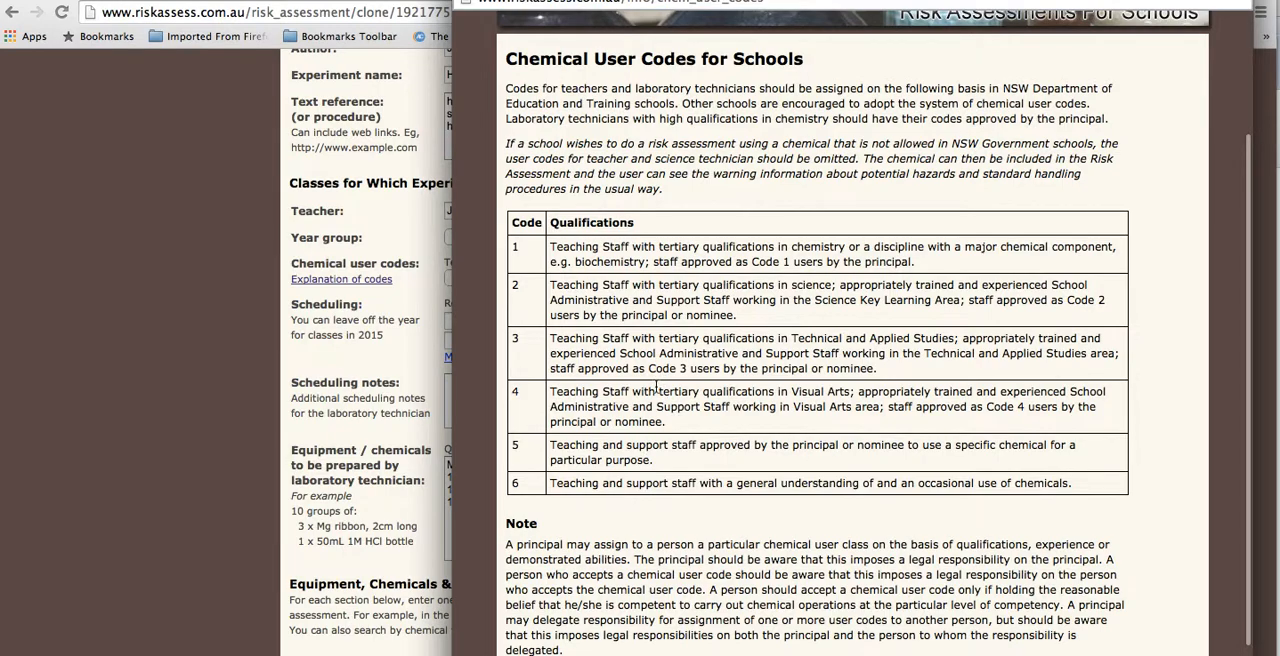
pyautogui.moveTo(612, 340); pyautogui.dragTo(785, 369)
pyautogui.click(785, 369)
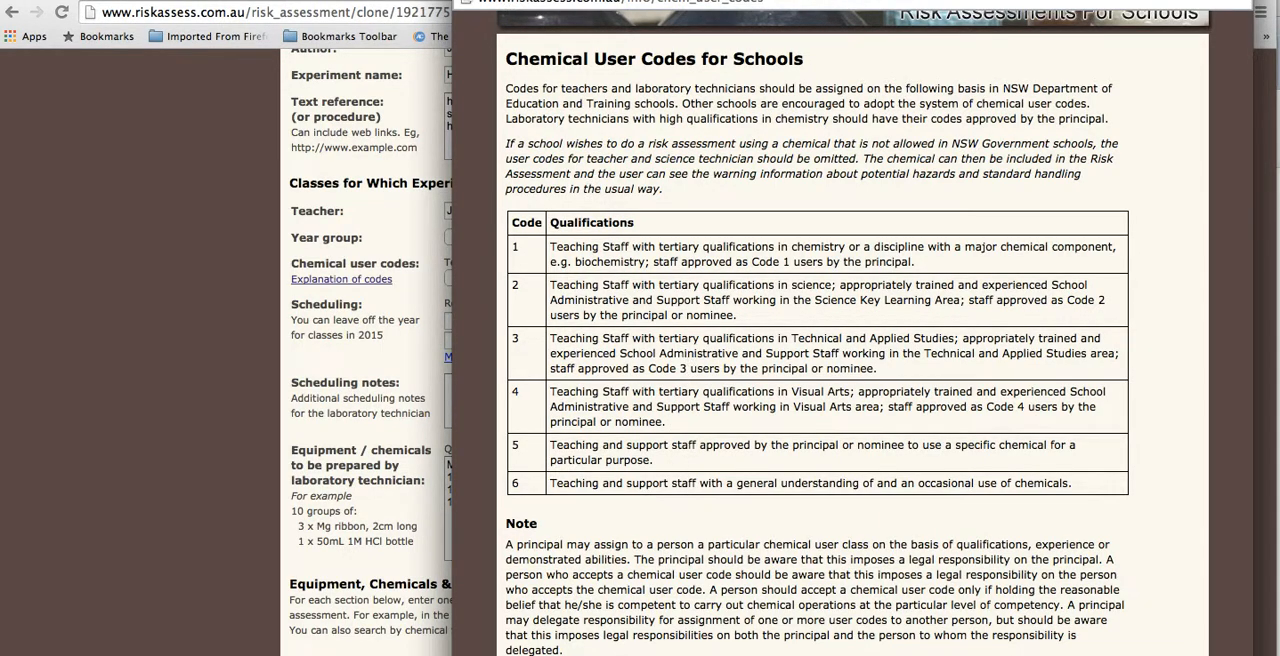
pyautogui.press('super+w')
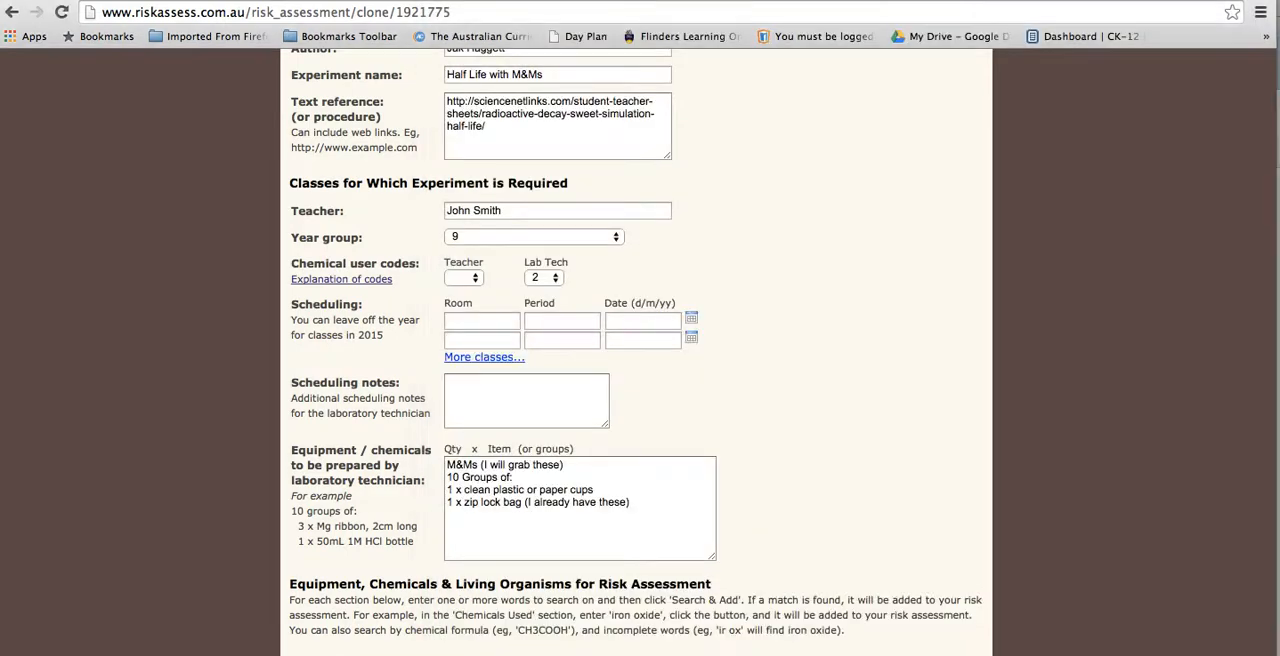
# Step: Set the chemical user codes to 2 for the teacher and 2 for the lab technician
pyautogui.scroll(-1, 476, 255)
pyautogui.click(463, 211)
pyautogui.click(460, 243)
pyautogui.click(549, 213)
pyautogui.click(537, 209)
# Step: Schedule the first class in room Sc2, period 4&5, on 10/6/15
pyautogui.click(460, 258)
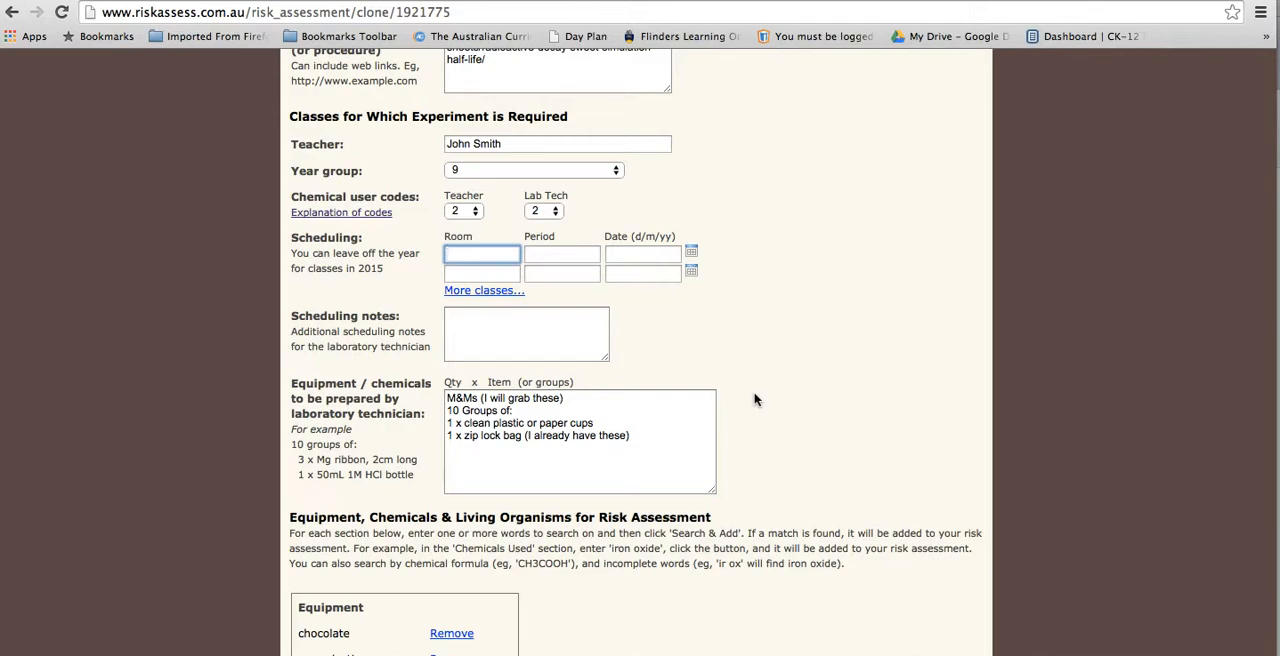
pyautogui.write('Sc2')
pyautogui.click(581, 258)
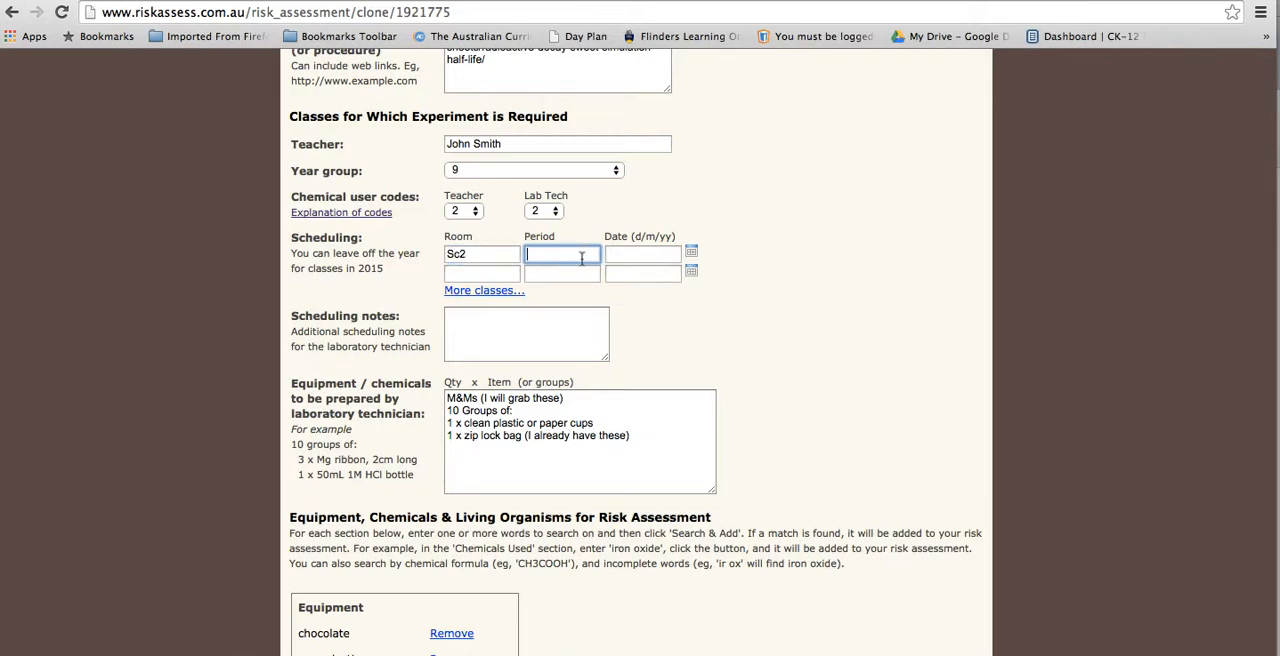
pyautogui.write('4&5')
pyautogui.click(692, 253)
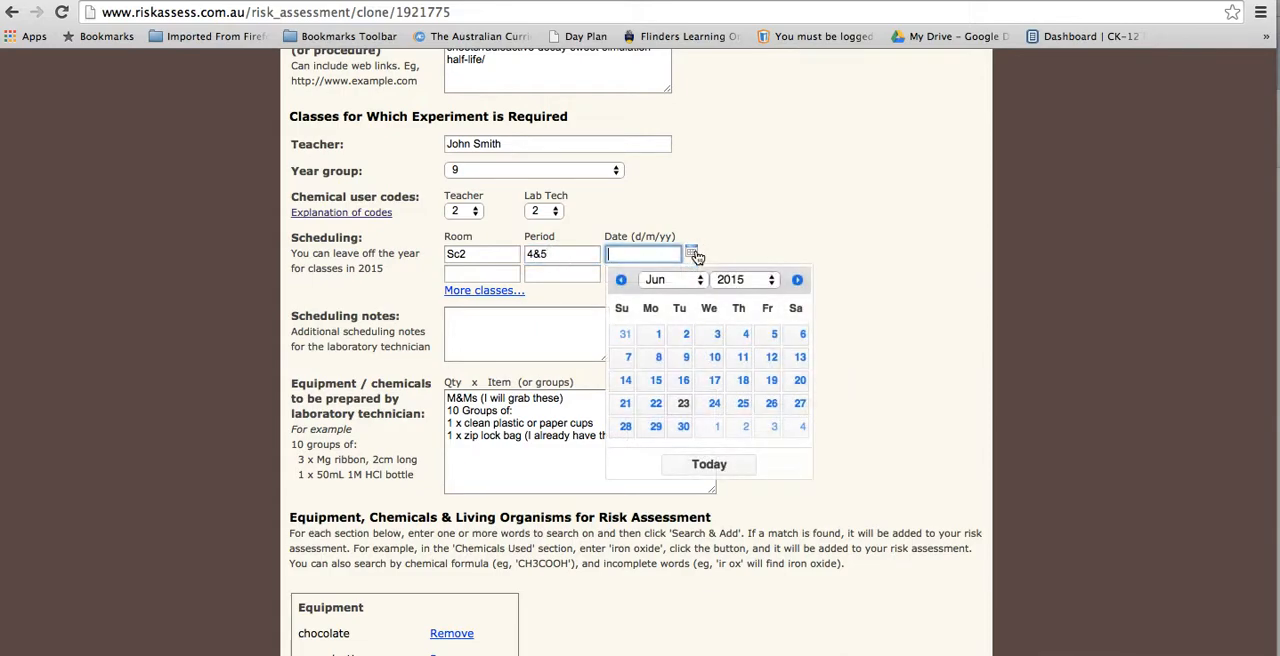
pyautogui.click(714, 358)
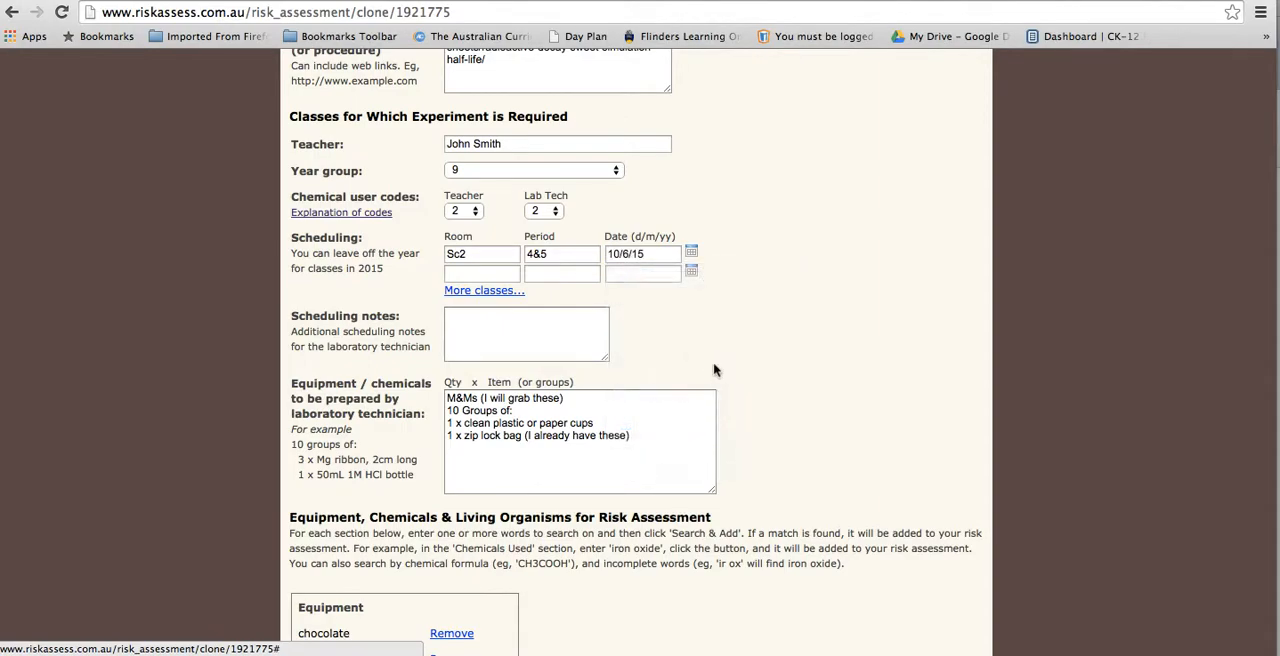
pyautogui.scroll(-2, 569, 265)
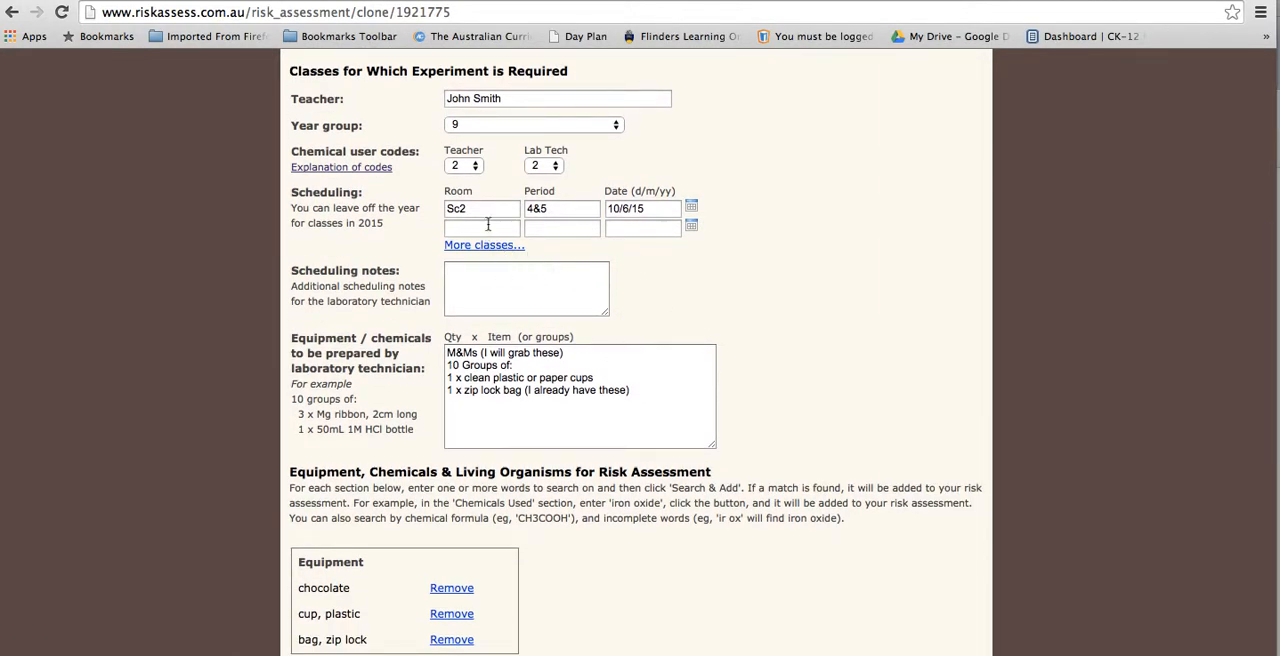
pyautogui.scroll(-2, 489, 222)
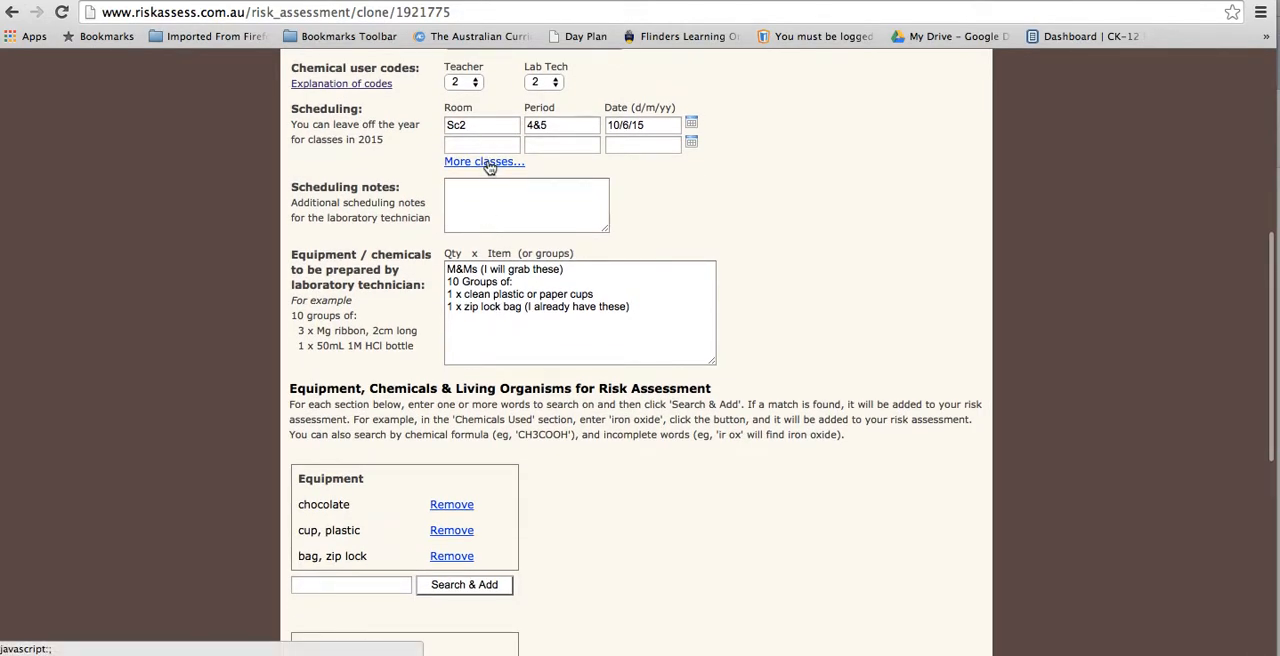
# Step: Review the class scheduling rows and the scheduling notes for the laboratory technician
pyautogui.scroll(1, 489, 171)
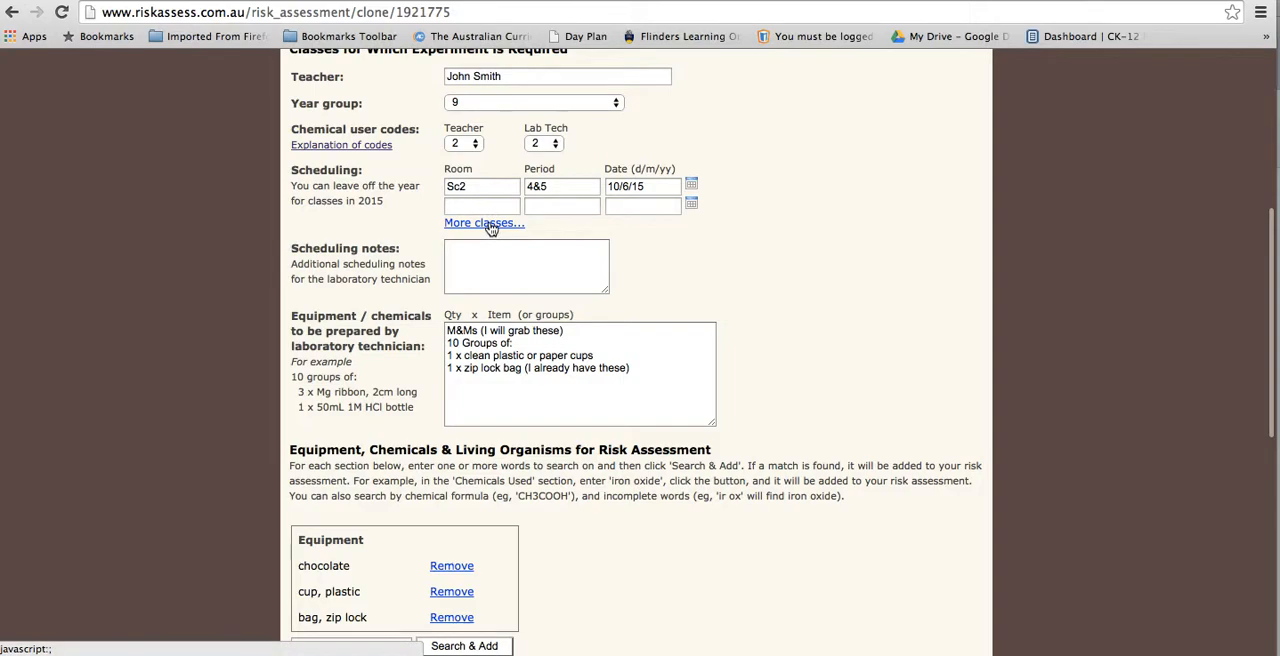
pyautogui.scroll(-1, 489, 225)
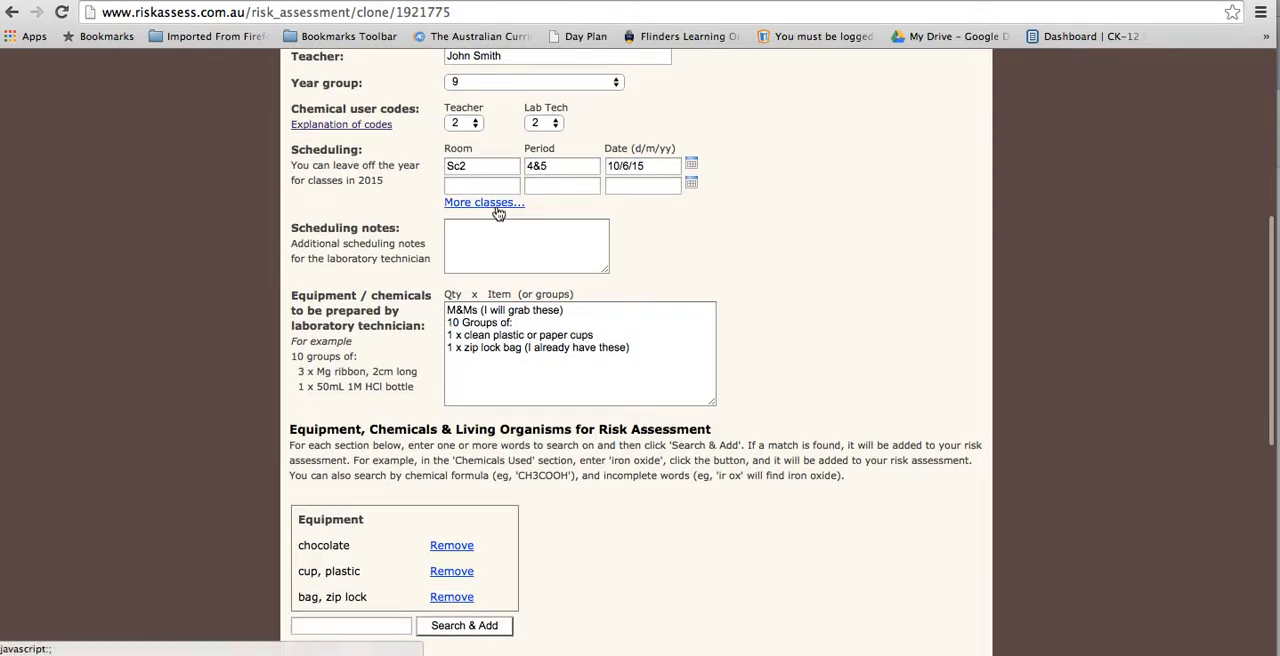
pyautogui.click(497, 189)
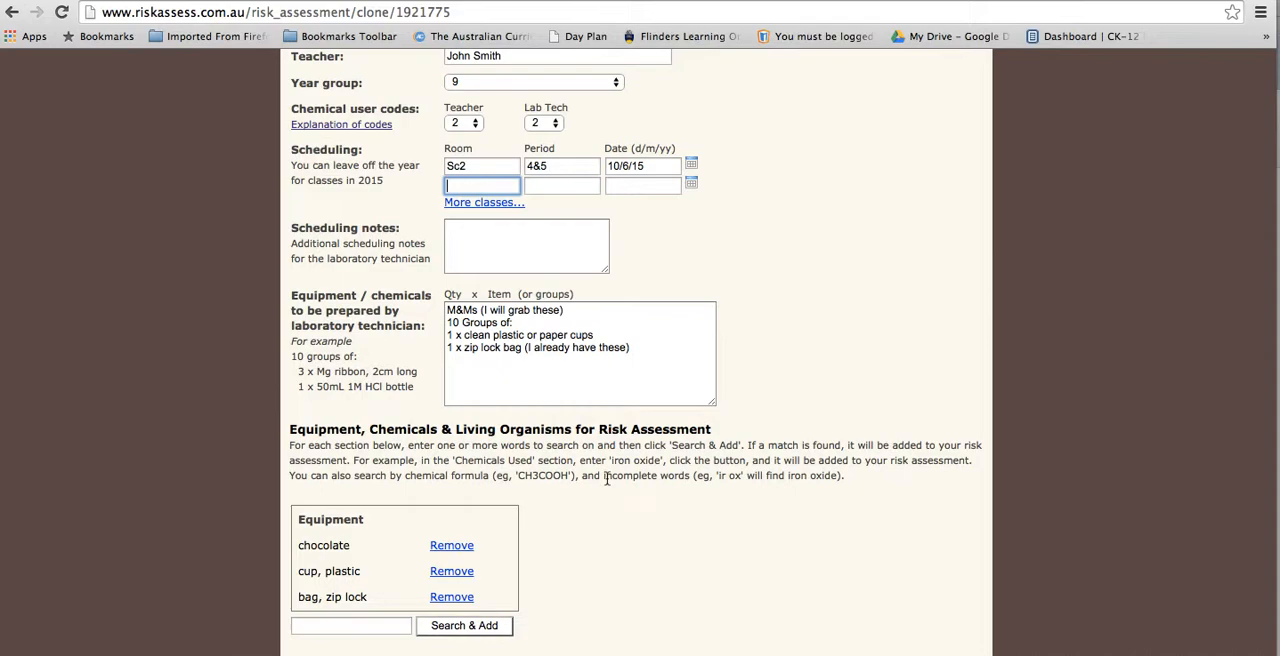
pyautogui.scroll(-3, 606, 479)
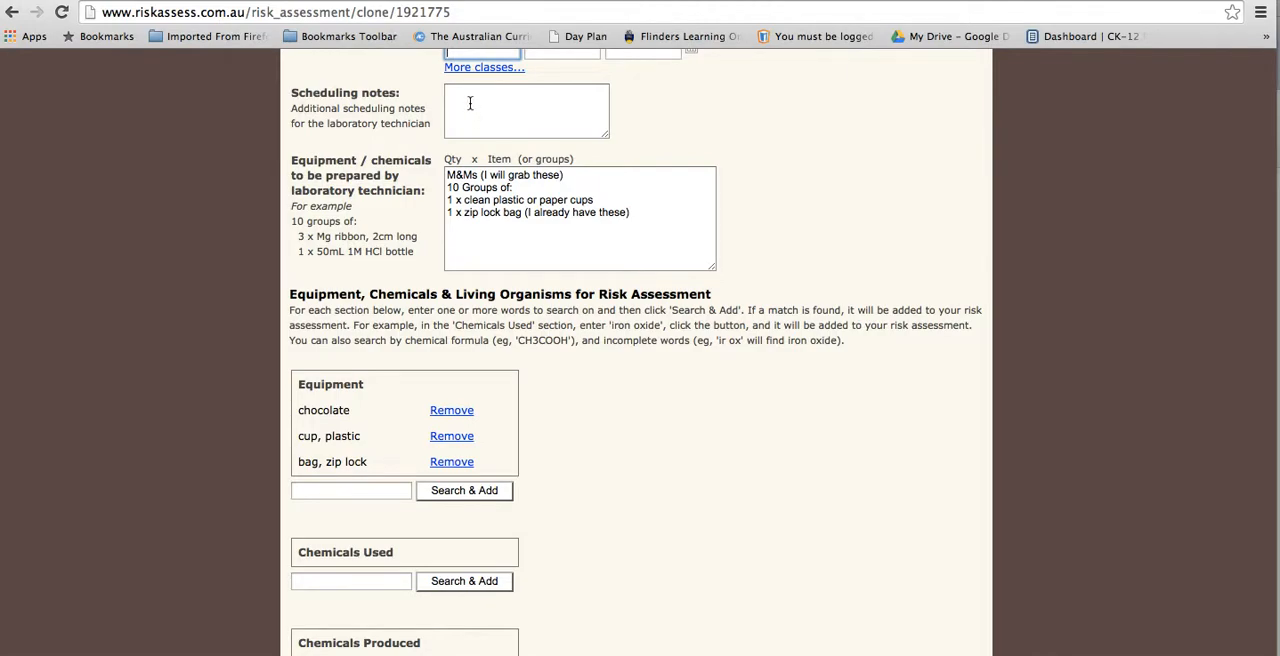
pyautogui.scroll(1, 470, 103)
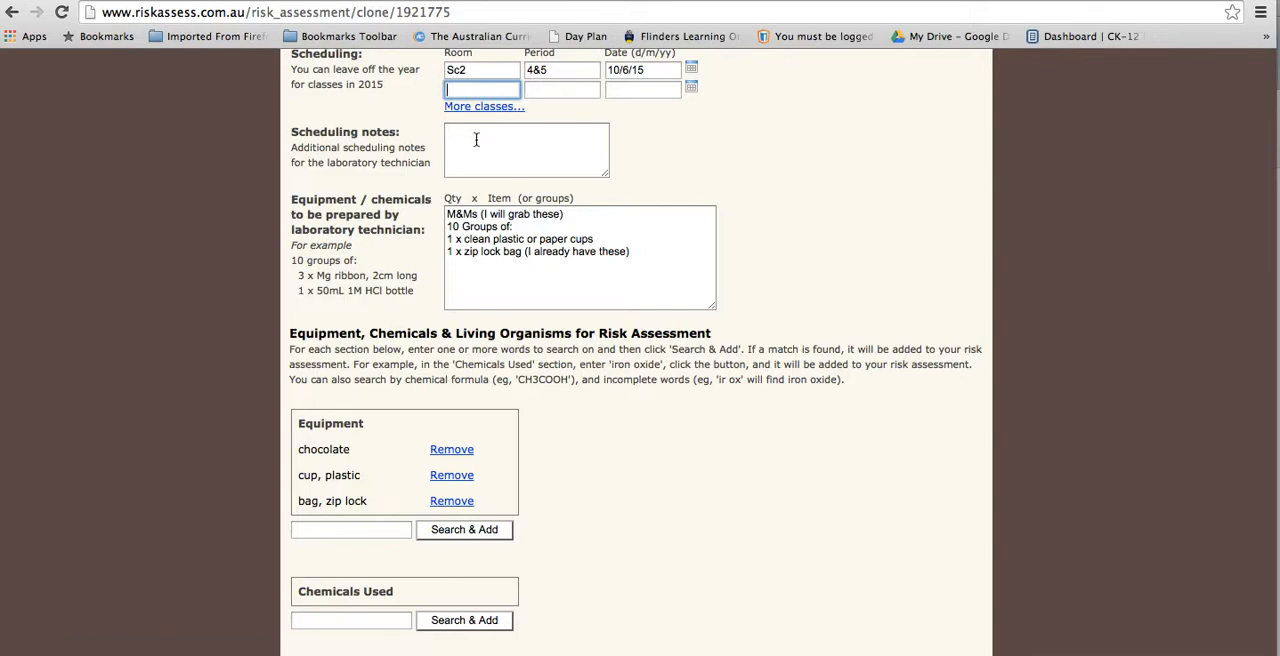
pyautogui.click(481, 136)
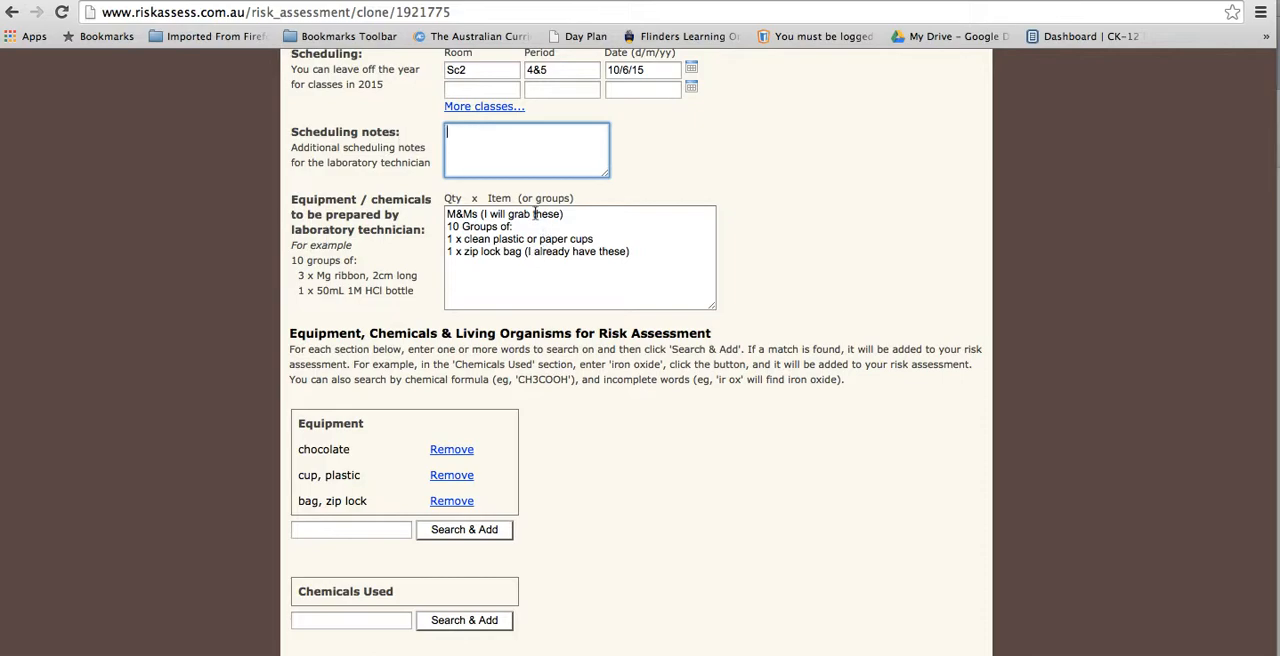
# Step: Review the items for the laboratory technician to prepare and the equipment, chemicals and living organisms sections
pyautogui.scroll(-1, 526, 237)
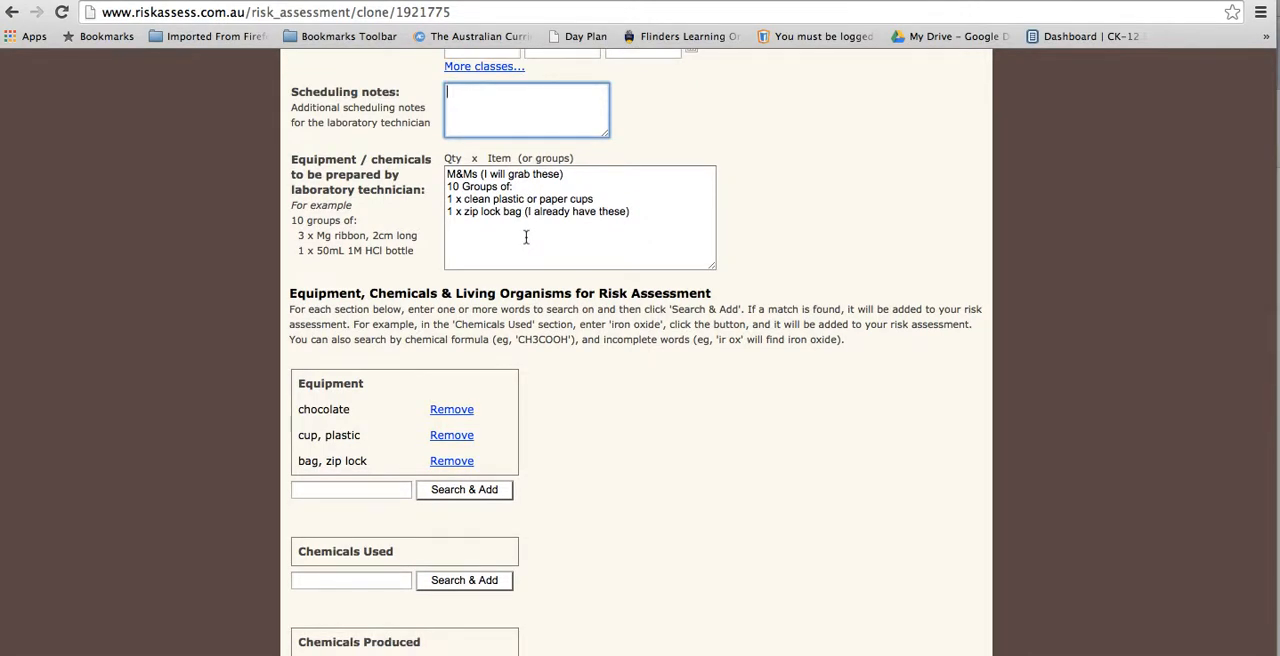
pyautogui.scroll(-2, 526, 237)
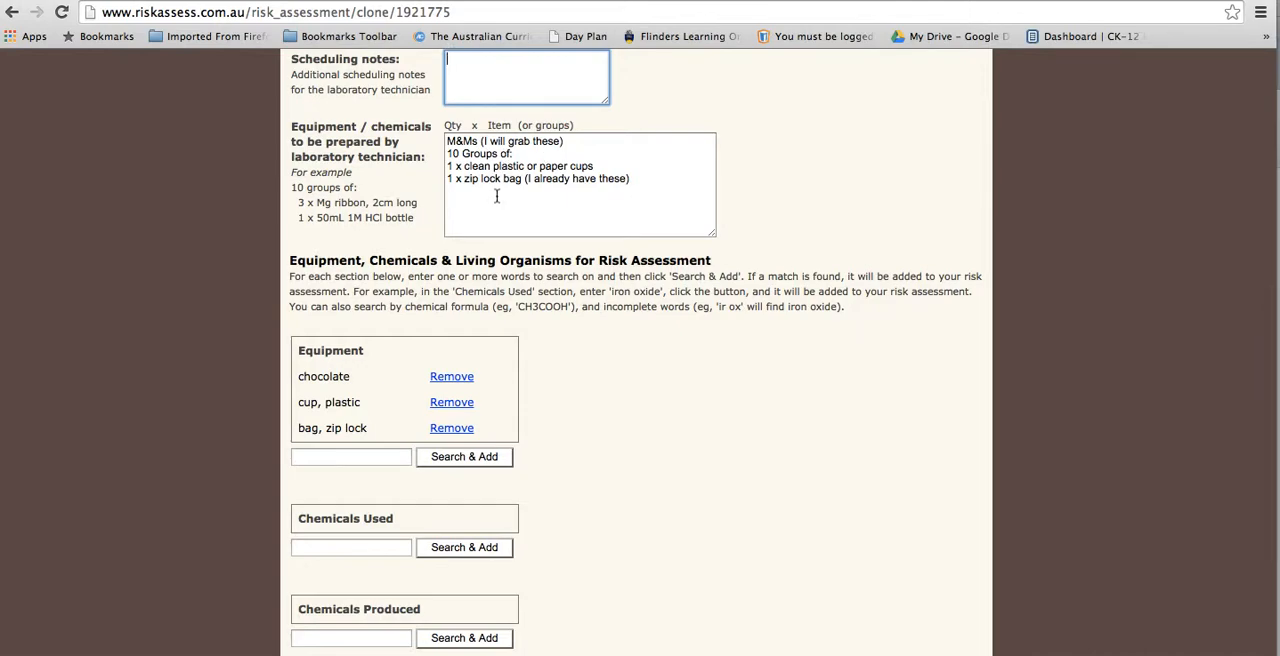
pyautogui.scroll(-3, 496, 196)
pyautogui.scroll(1, 496, 196)
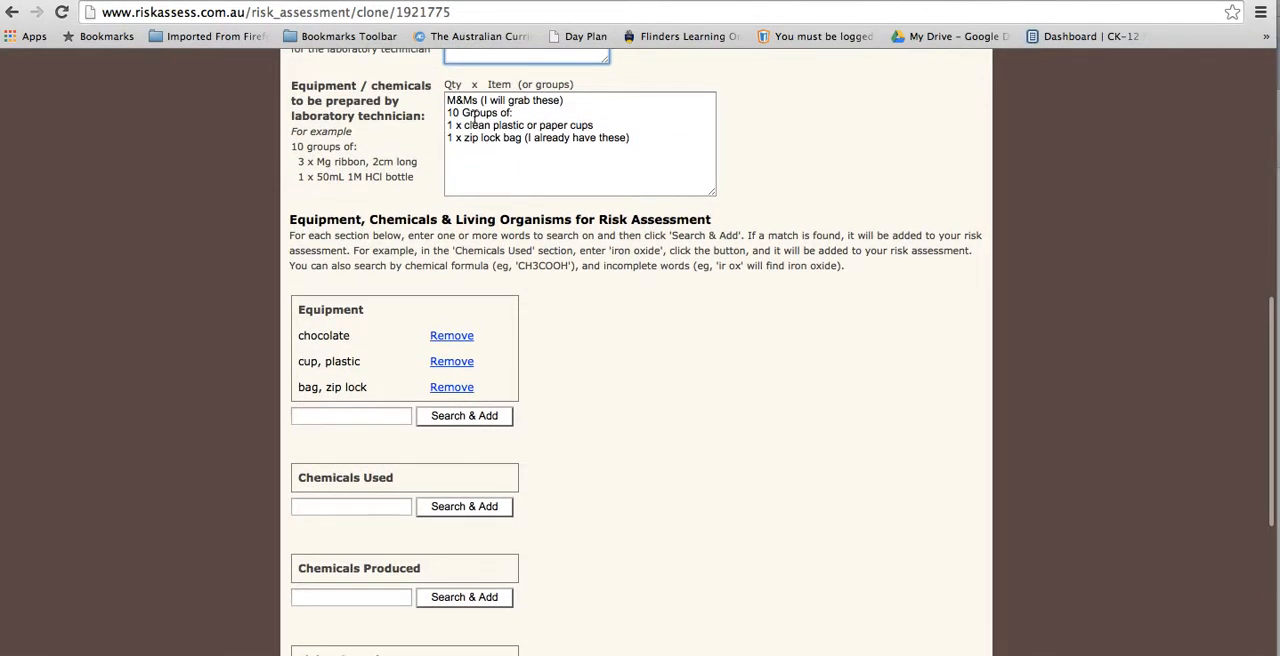
pyautogui.scroll(-4, 494, 135)
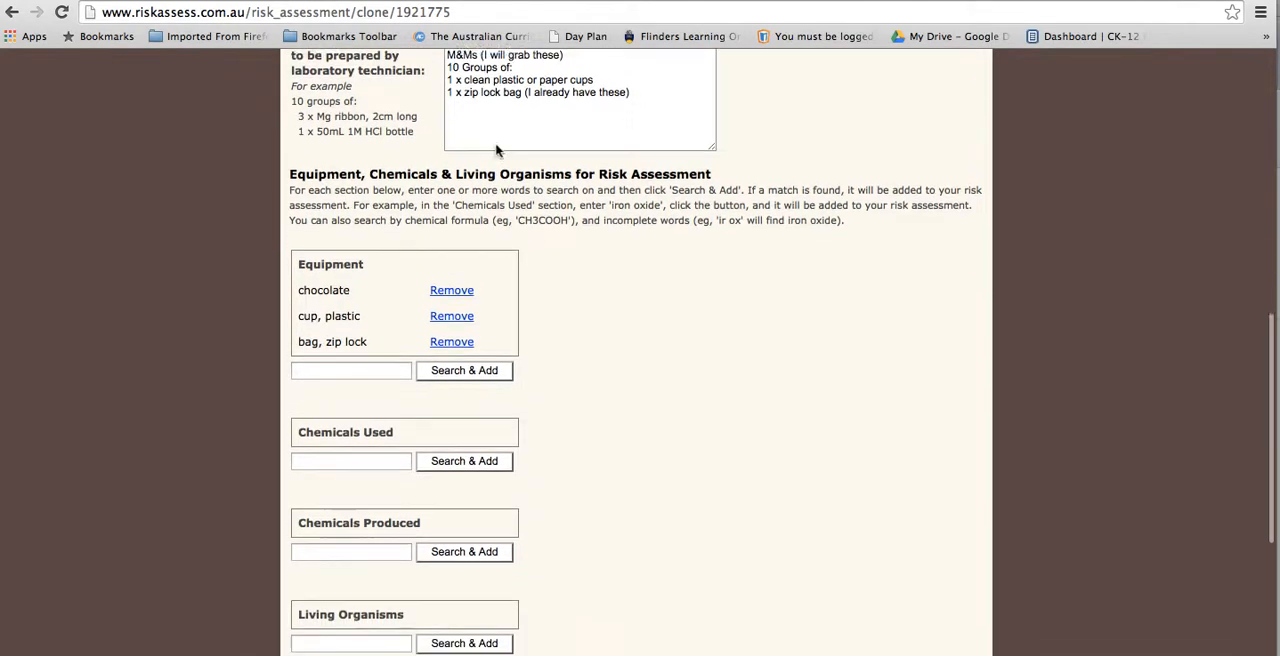
pyautogui.scroll(1, 497, 116)
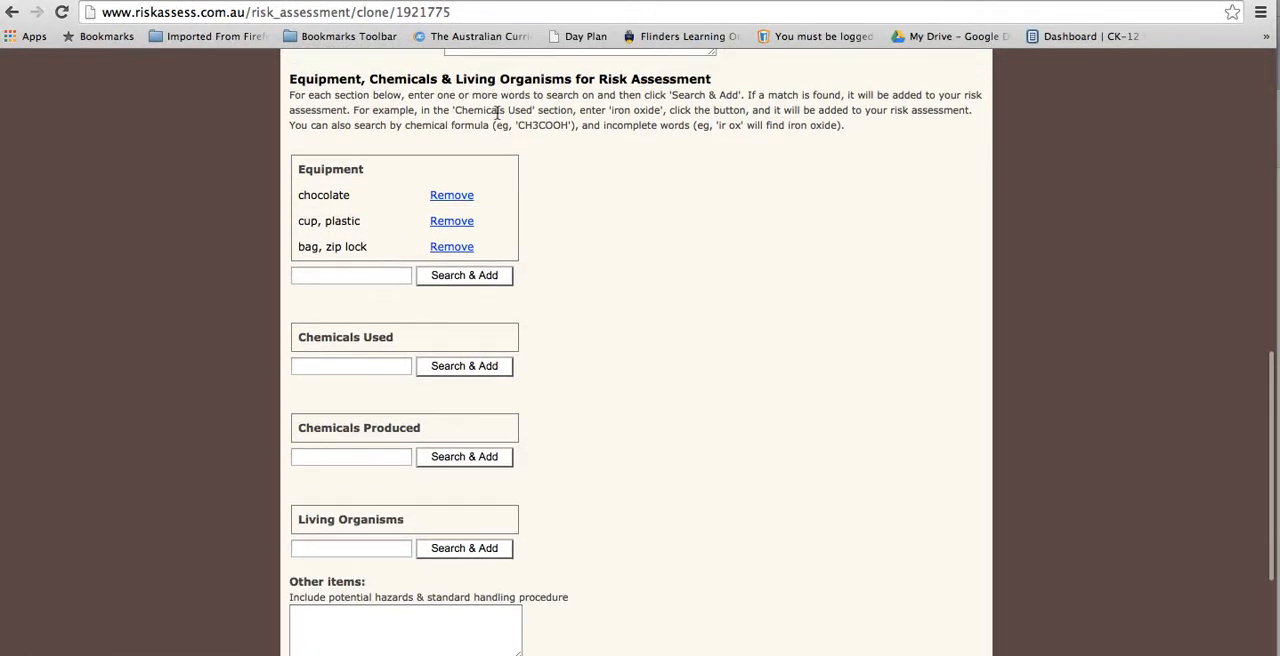
pyautogui.scroll(-5, 447, 93)
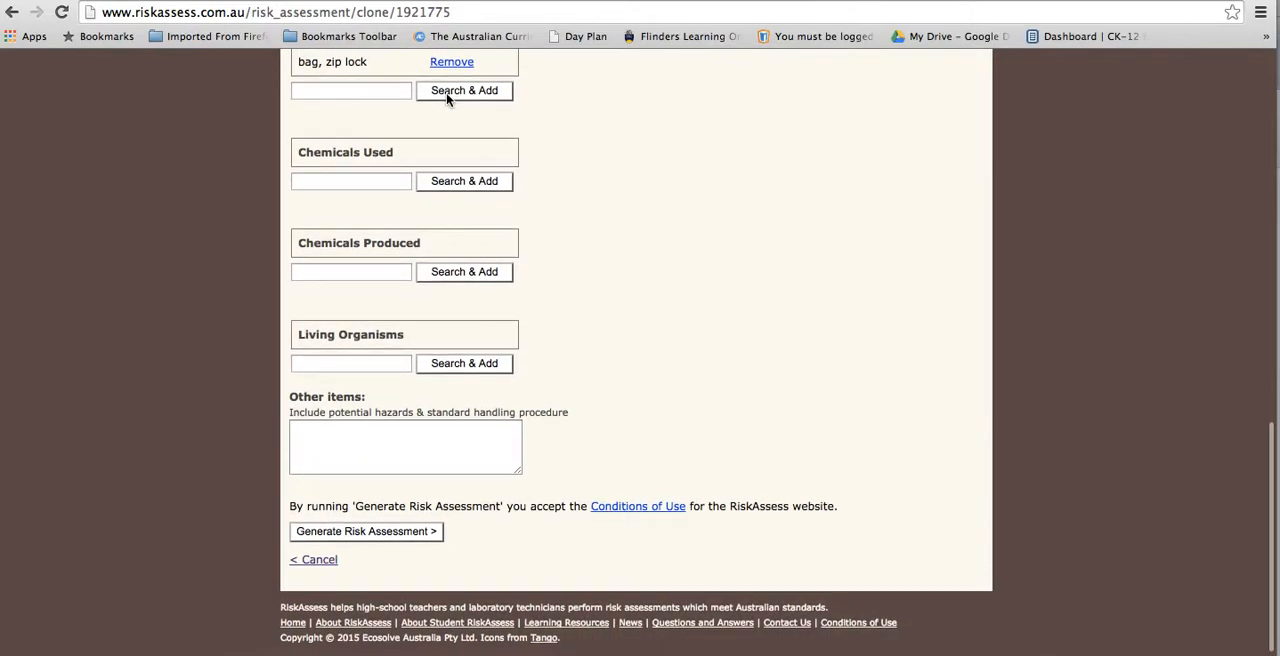
pyautogui.scroll(4, 447, 95)
pyautogui.scroll(7, 447, 93)
pyautogui.scroll(-6, 447, 93)
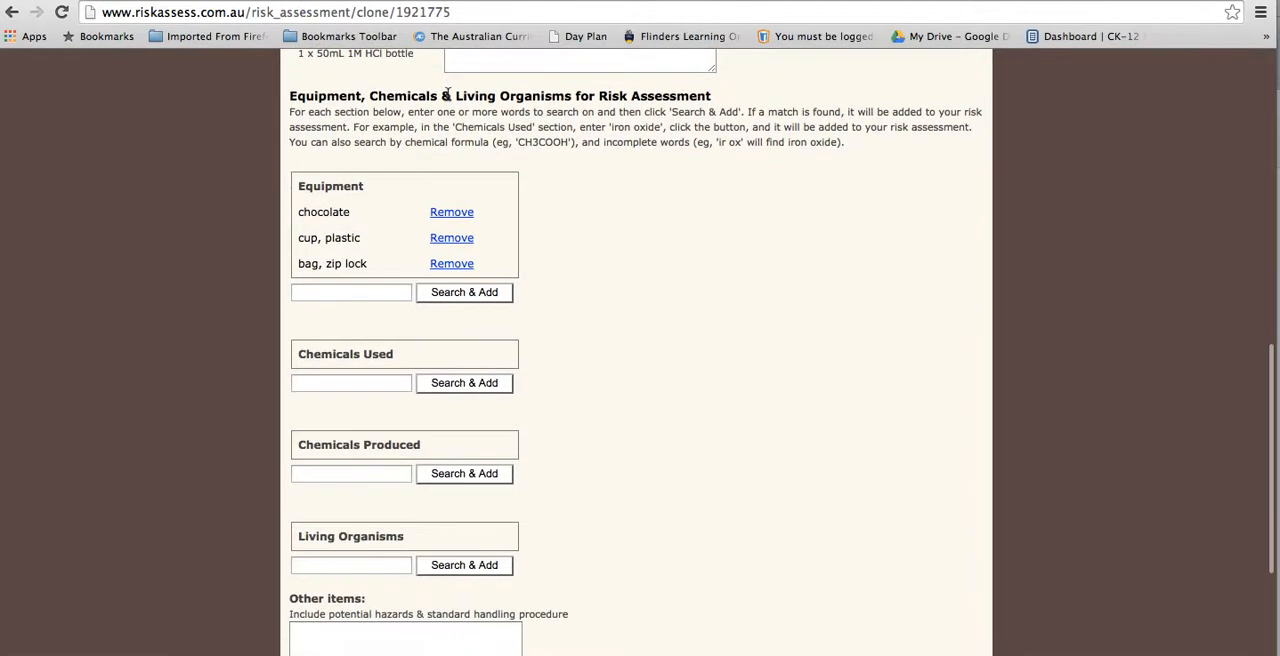
pyautogui.scroll(5, 485, 92)
pyautogui.scroll(-4, 485, 92)
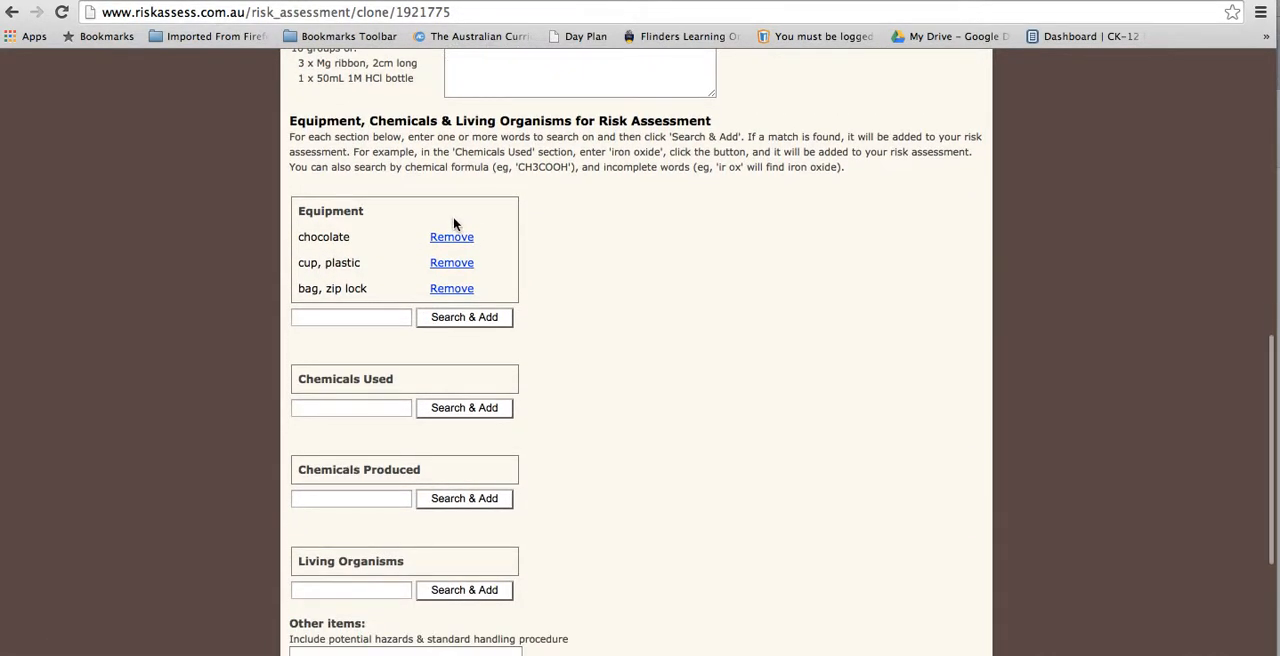
# Step: Try to generate the risk assessment from the form with the class details entered so far
pyautogui.scroll(-4, 414, 210)
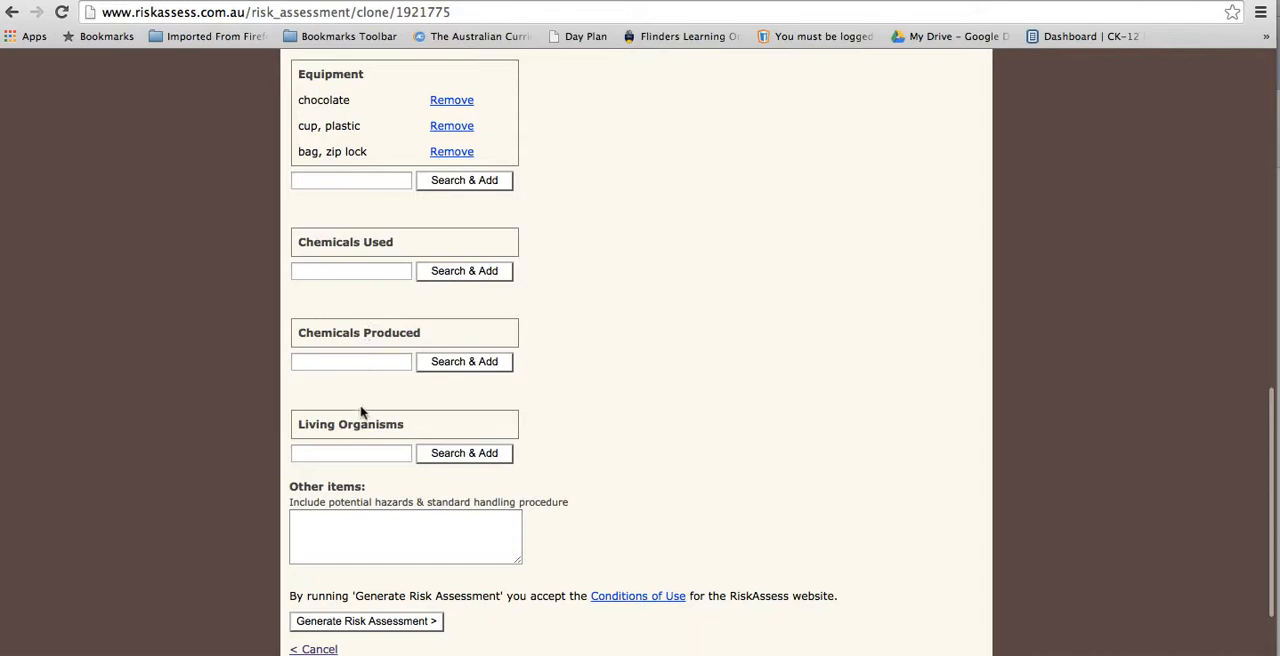
pyautogui.scroll(-3, 381, 486)
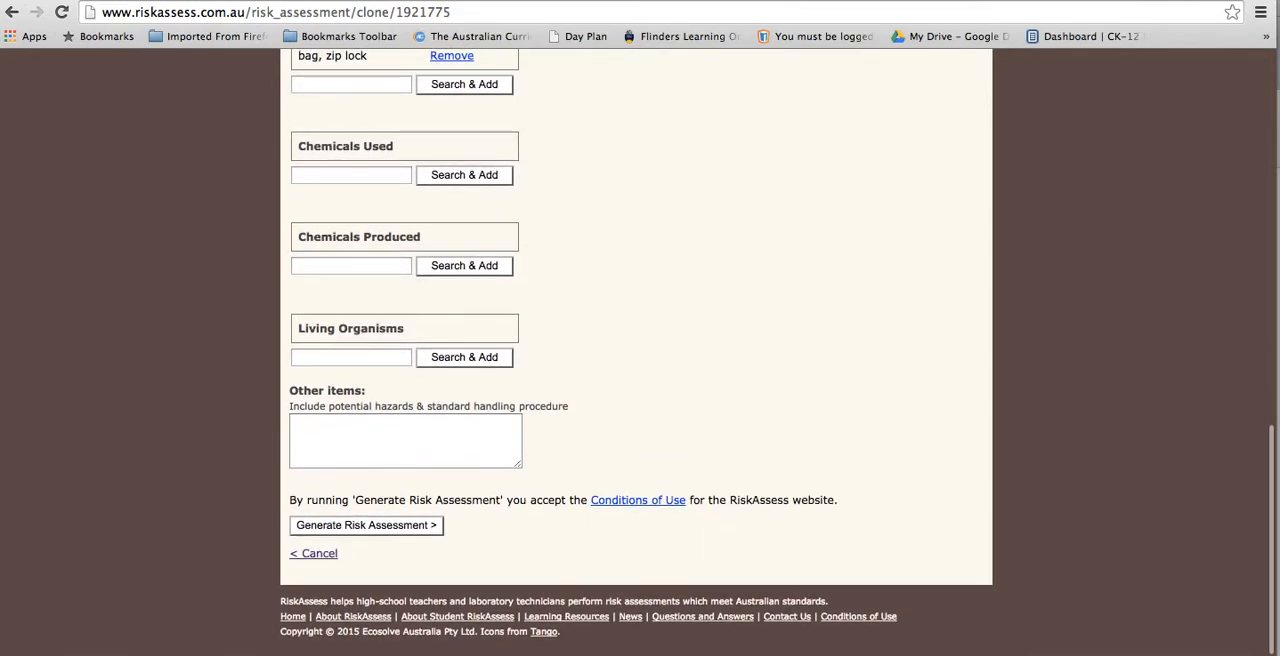
pyautogui.click(398, 529)
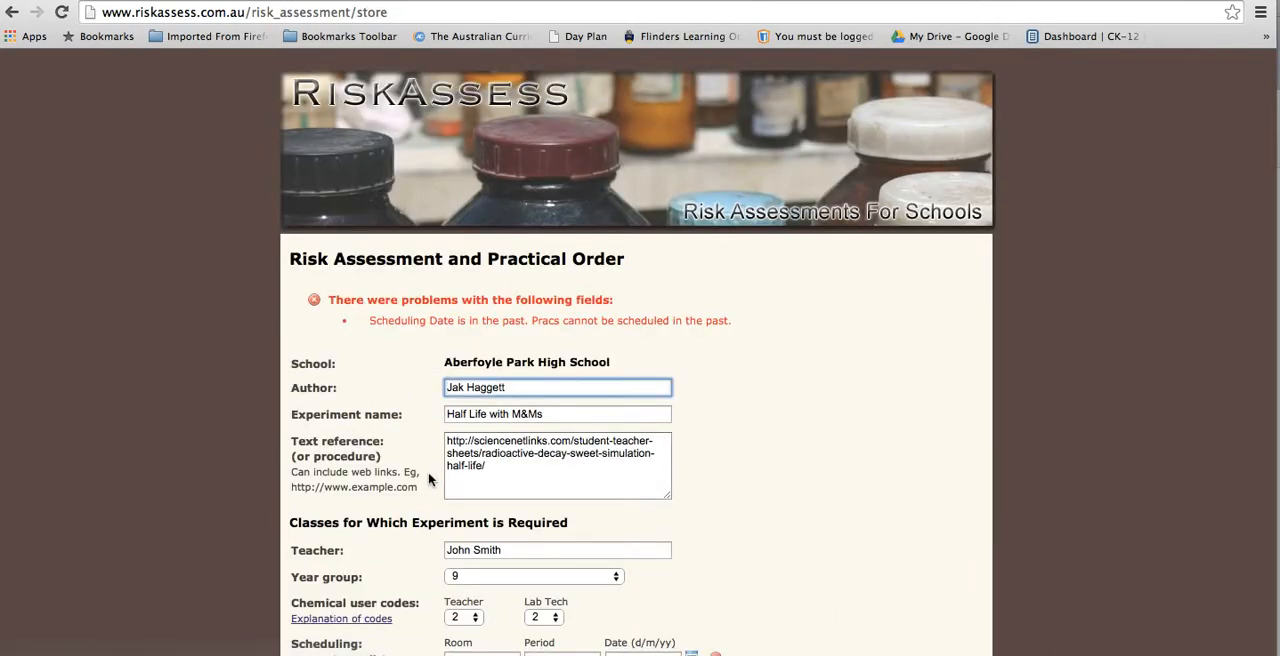
# Step: Change the date of the class in room Sc2, period 4&5, to 30 June 2015
pyautogui.scroll(-15, 516, 320)
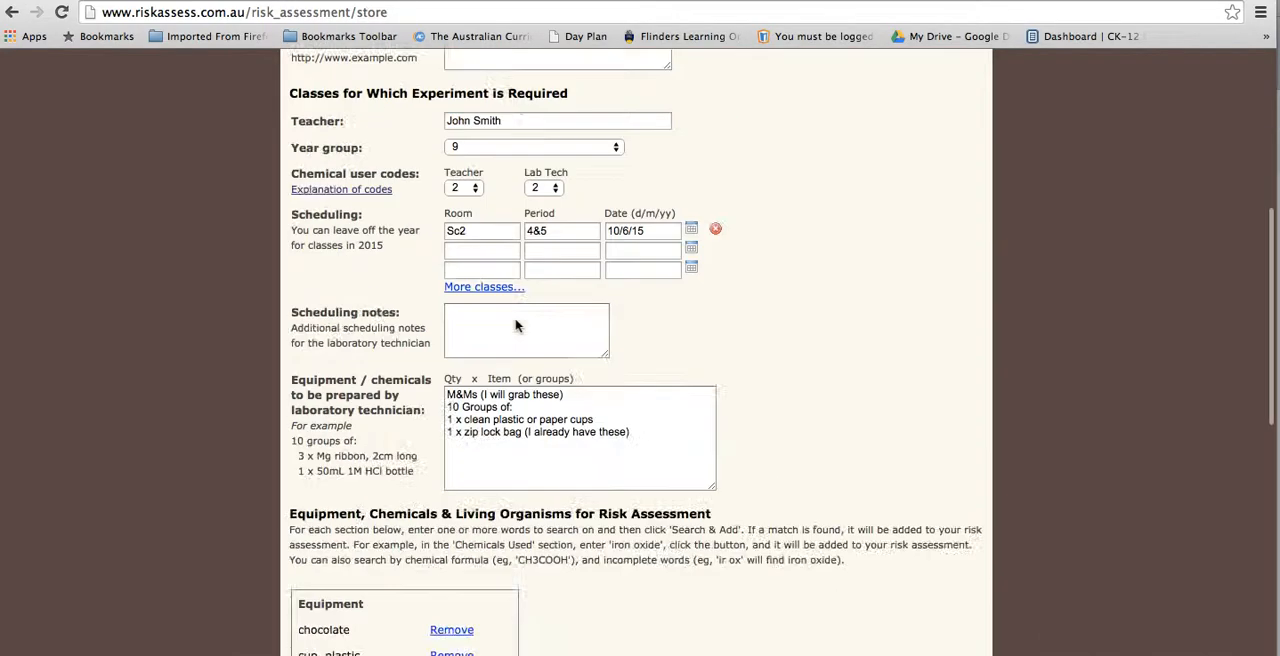
pyautogui.scroll(13, 516, 320)
pyautogui.scroll(-3, 516, 320)
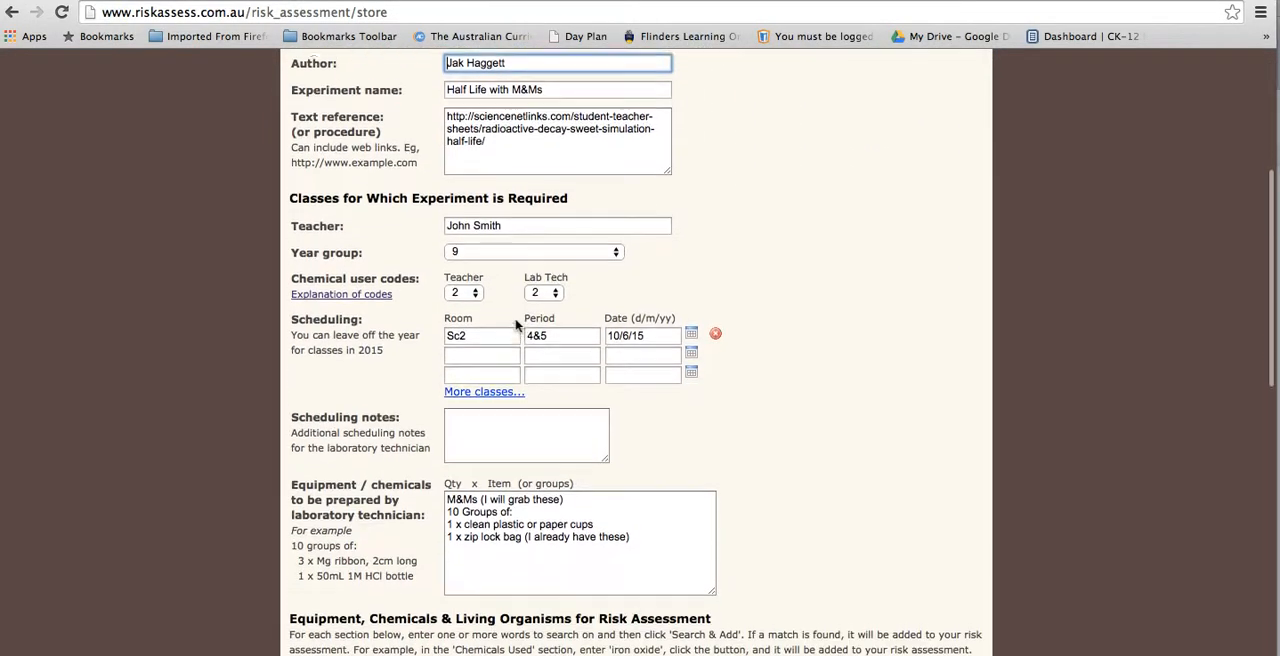
pyautogui.click(690, 332)
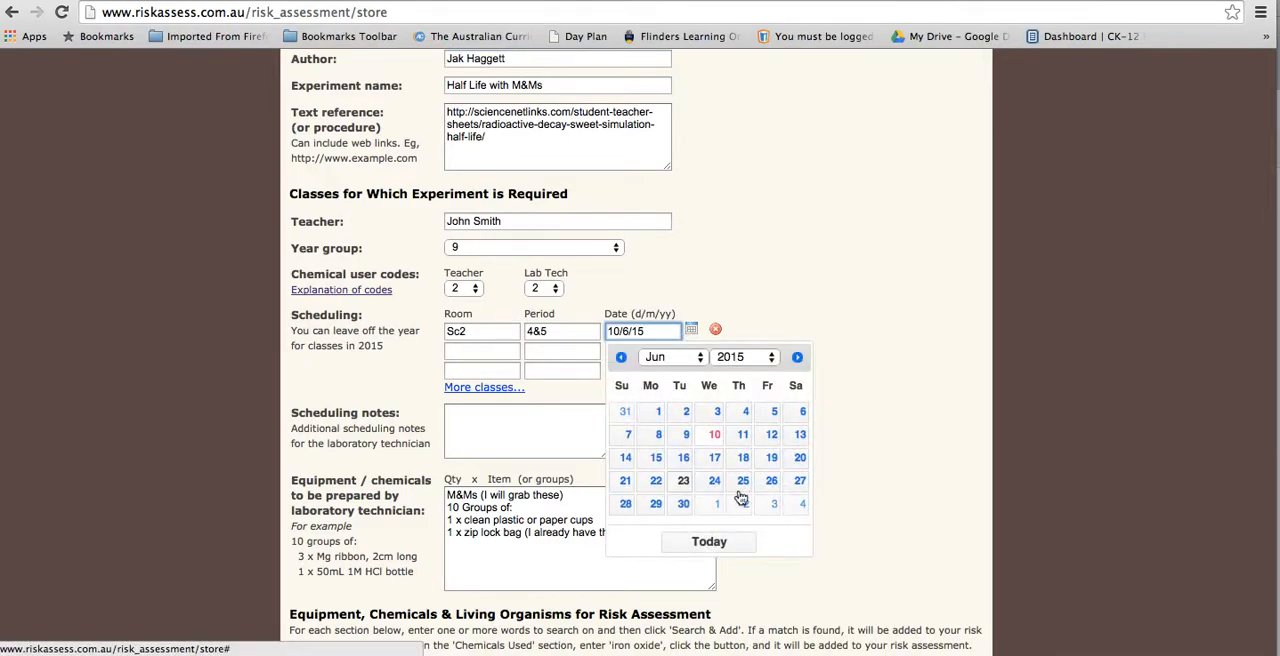
pyautogui.click(683, 504)
# Step: Generate the Half Life with M&Ms risk assessment with the rescheduled class date
pyautogui.scroll(-10, 709, 455)
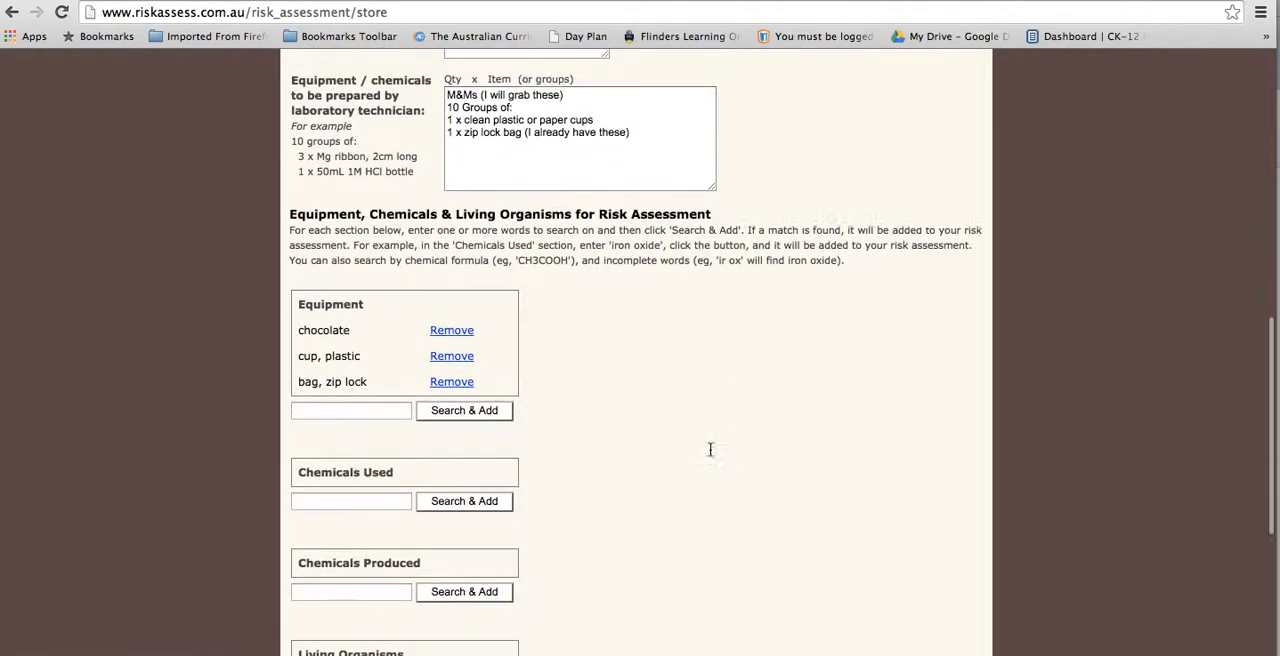
pyautogui.click(419, 527)
pyautogui.scroll(-2, 582, 398)
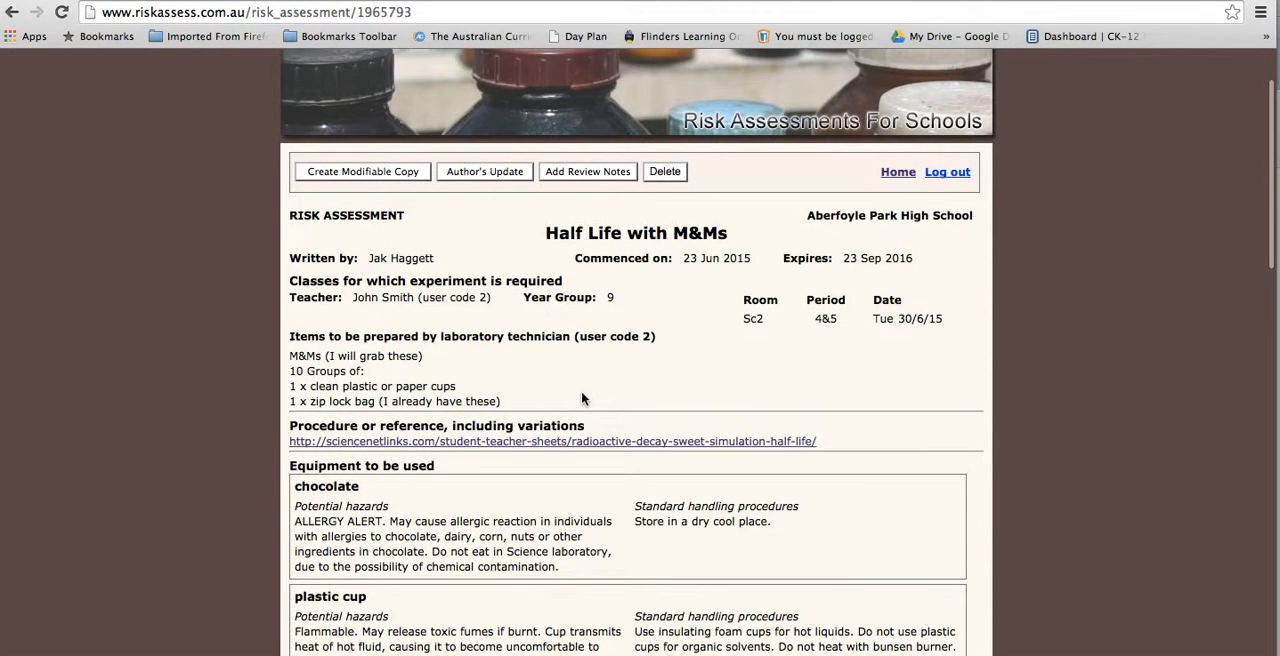
# Step: Examine the potential hazards and standard handling procedures for the chocolate, plastic cup and ziplock bag
pyautogui.scroll(-3, 582, 398)
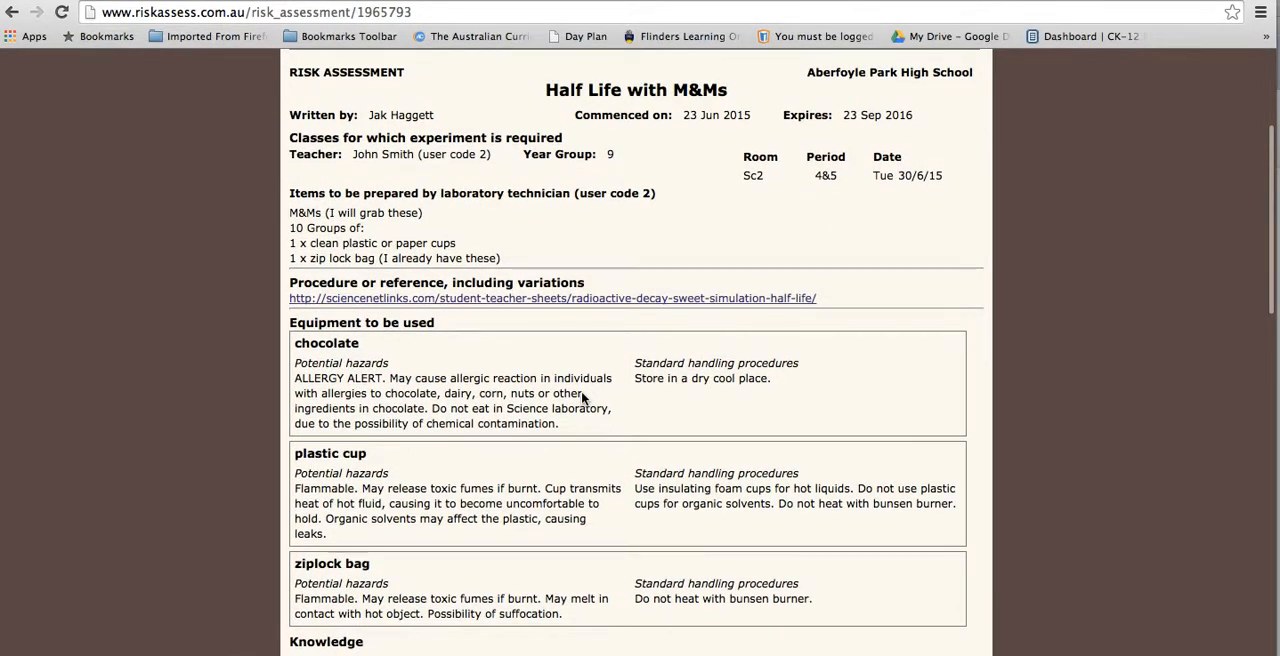
pyautogui.scroll(-1, 582, 398)
pyautogui.scroll(1, 582, 396)
pyautogui.scroll(-1, 582, 395)
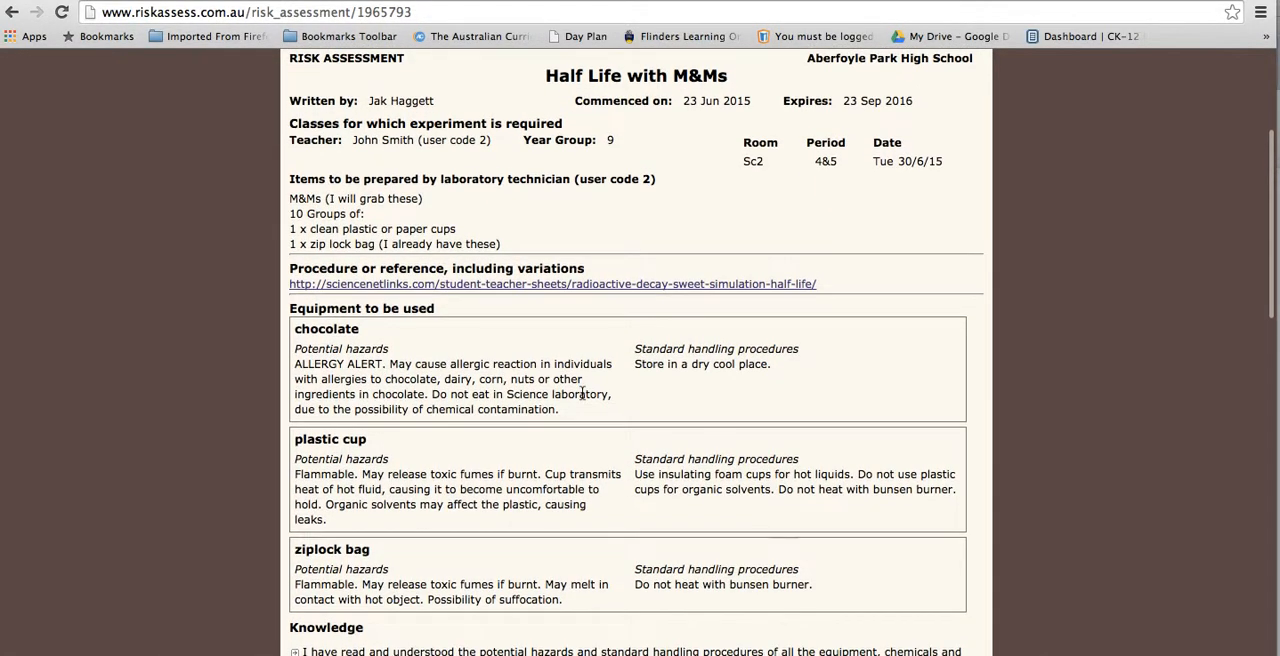
pyautogui.scroll(-1, 582, 395)
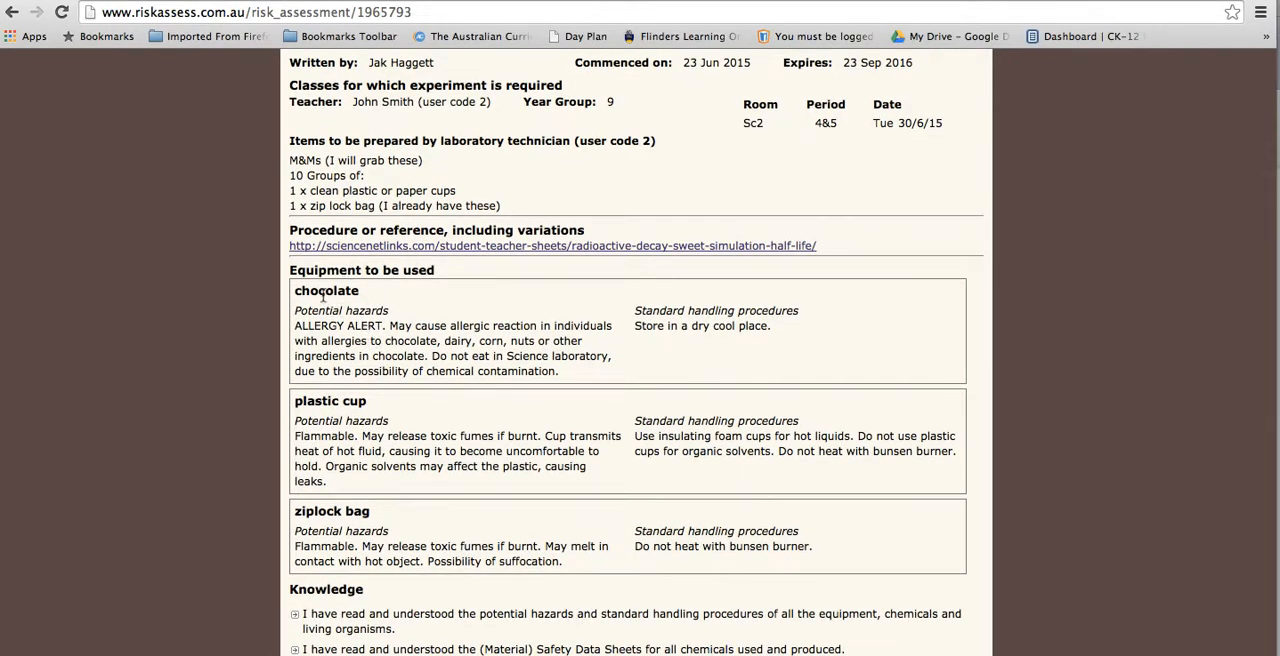
pyautogui.moveTo(299, 294); pyautogui.dragTo(360, 312)
pyautogui.click(366, 334)
pyautogui.scroll(-1, 418, 340)
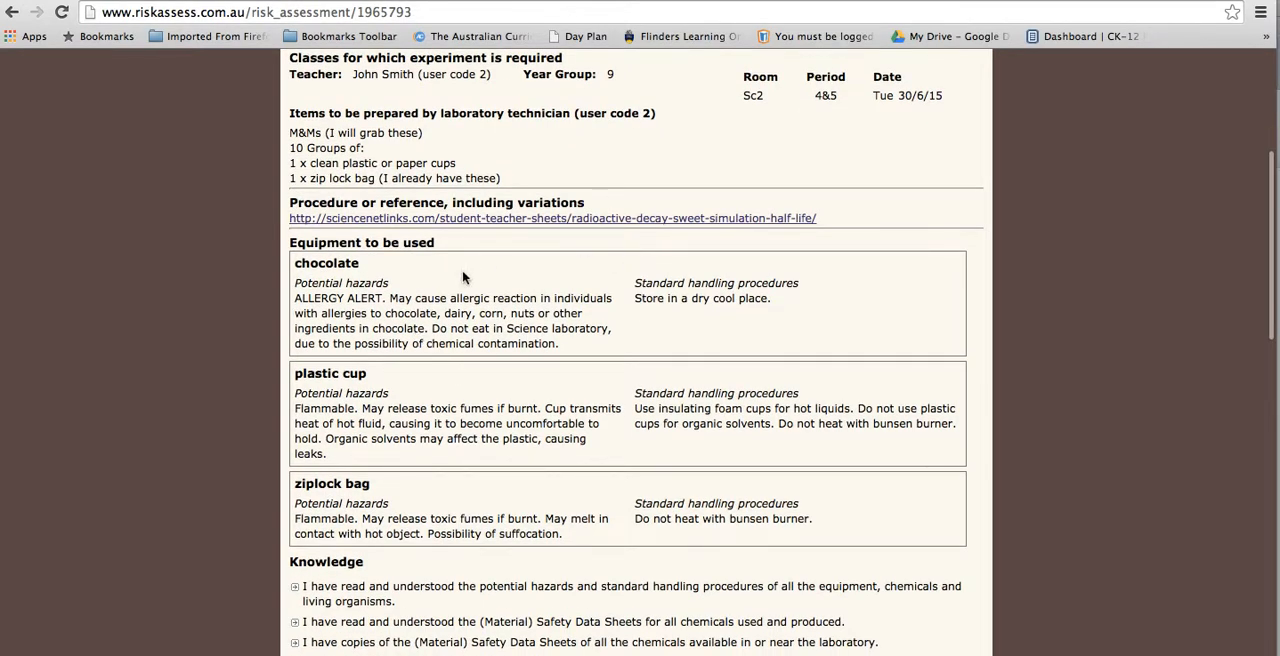
pyautogui.scroll(-3, 336, 285)
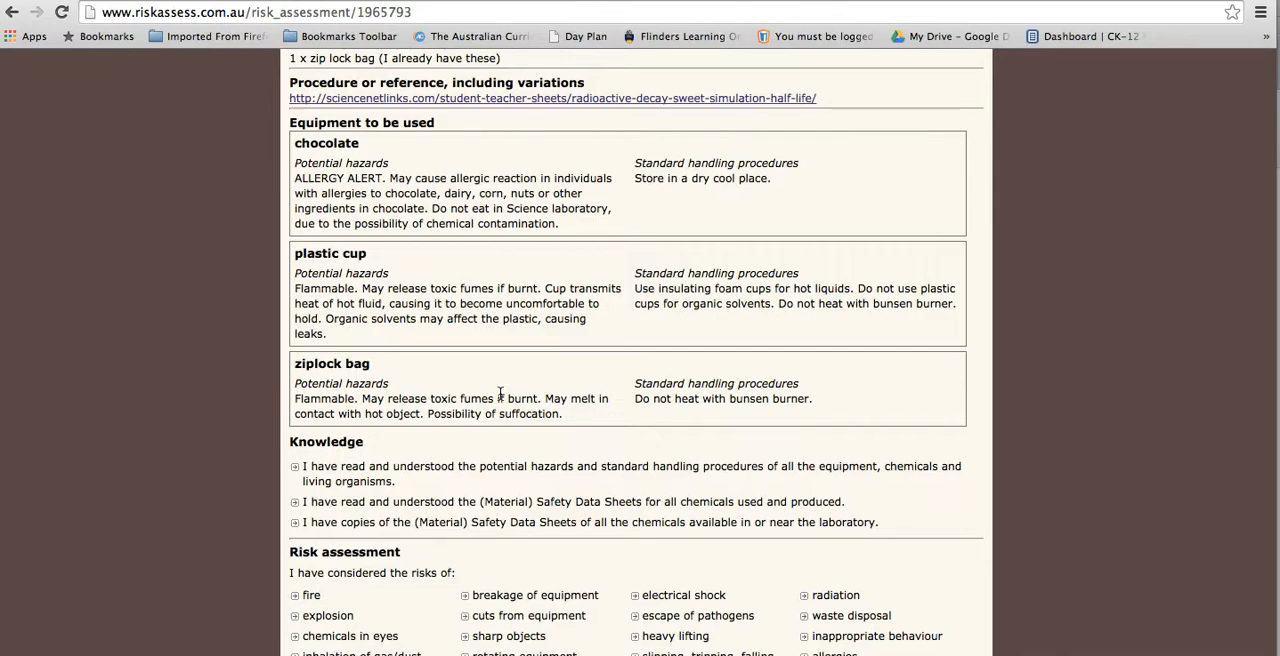
pyautogui.scroll(1, 500, 393)
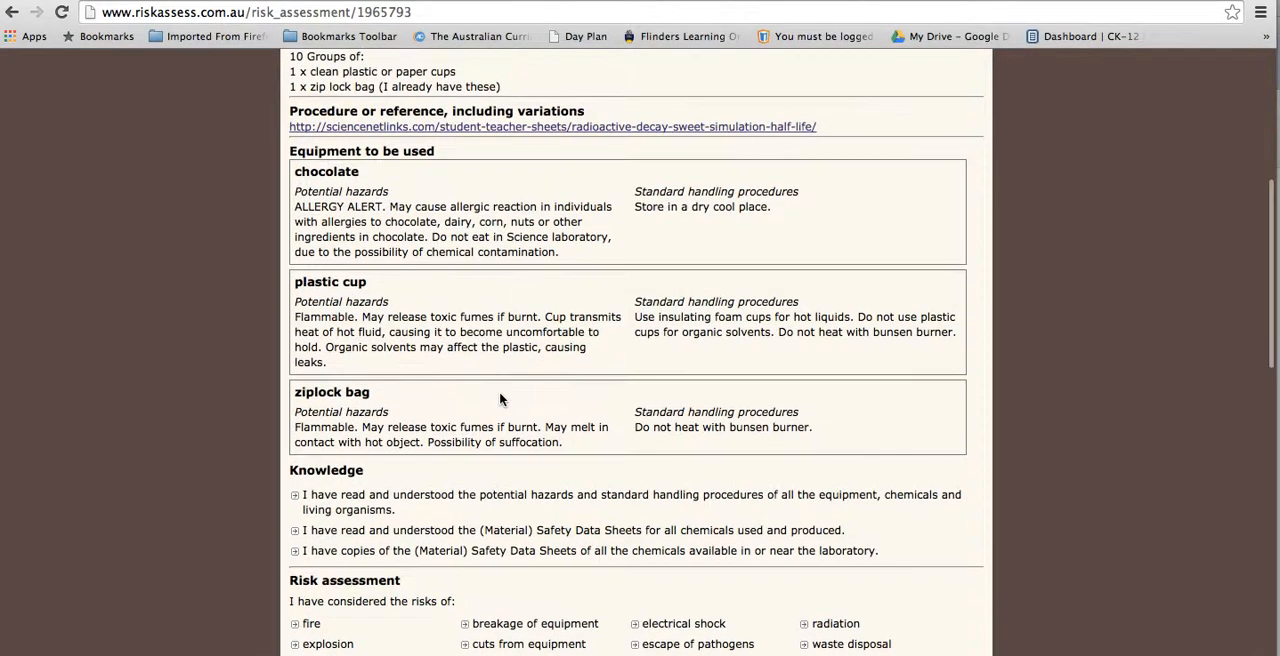
# Step: Examine the teacher and laboratory technician certifications, including the inherent risk levels, control measures and electronic signature options
pyautogui.scroll(-3, 500, 393)
pyautogui.scroll(-10, 499, 391)
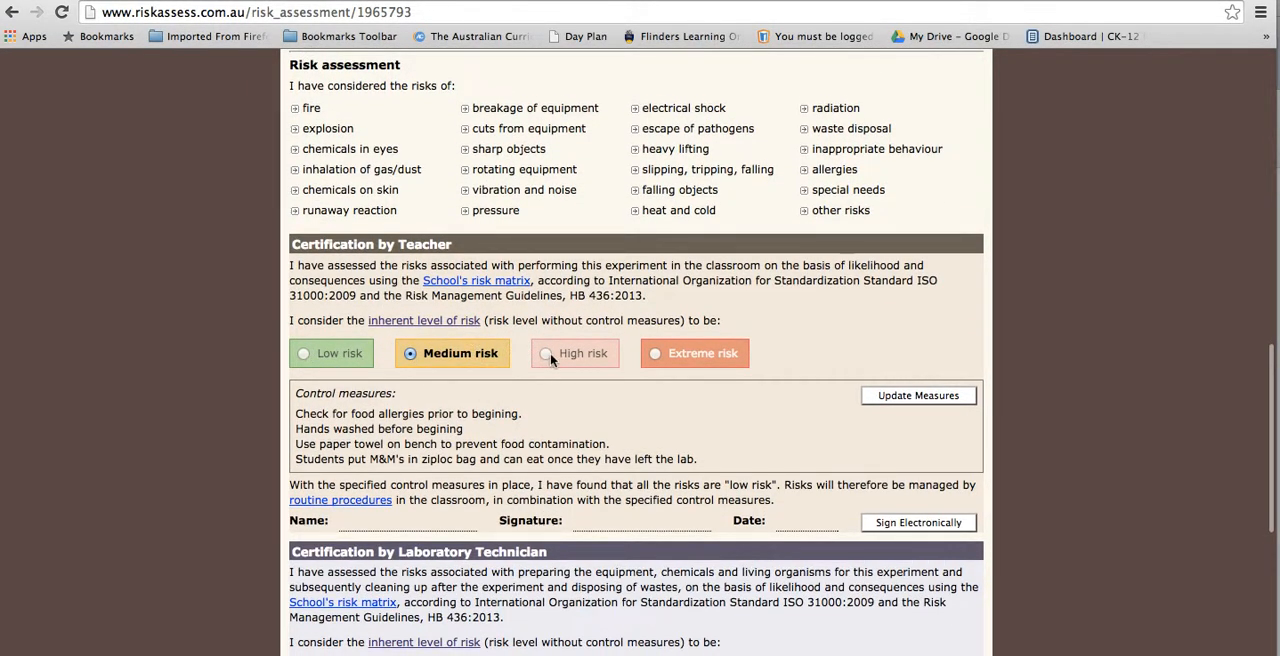
pyautogui.scroll(-1, 466, 345)
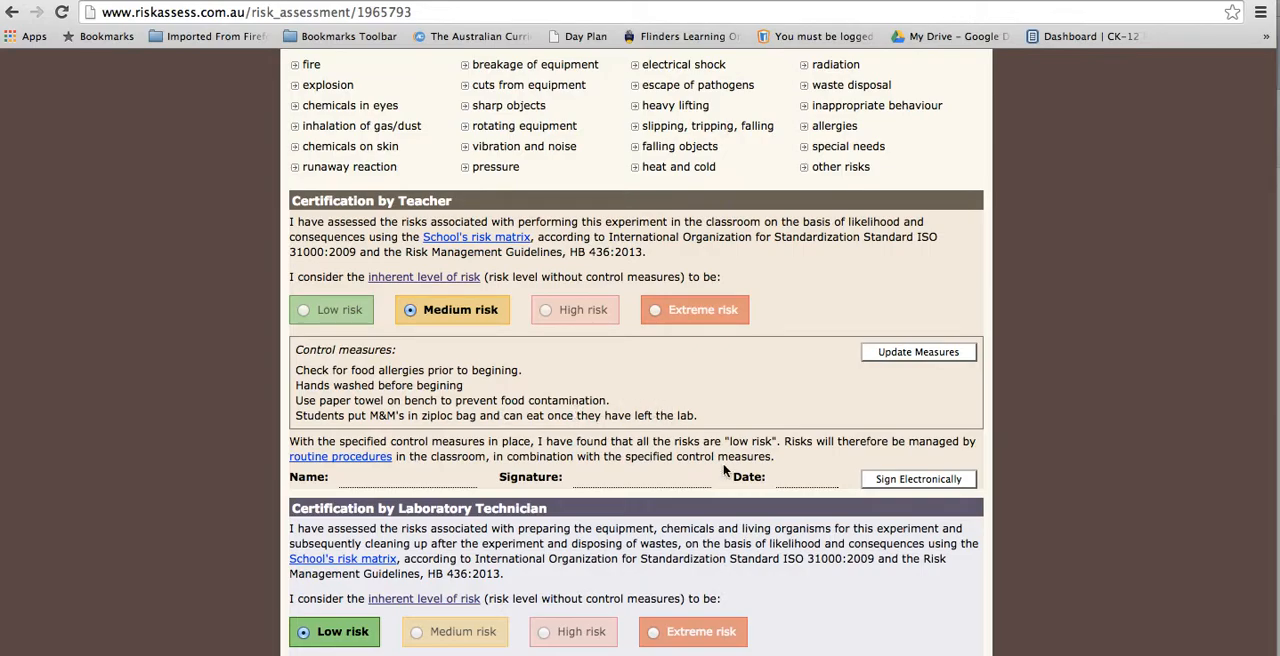
pyautogui.scroll(-2, 697, 410)
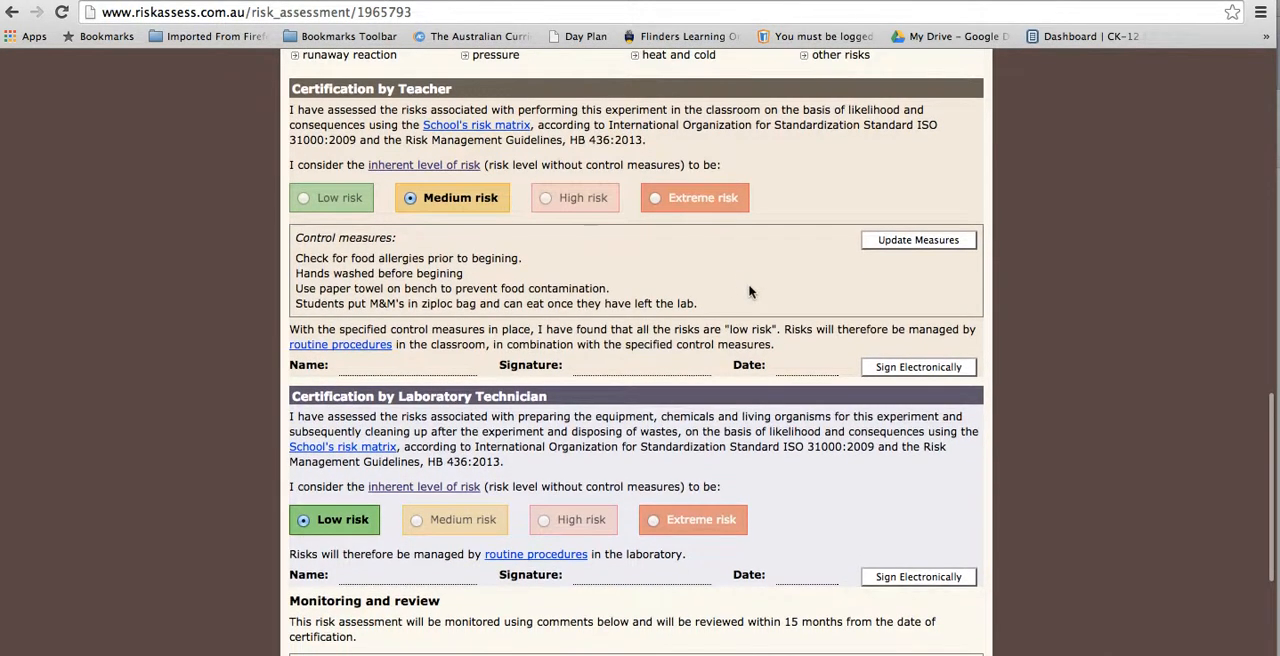
pyautogui.scroll(2, 632, 293)
pyautogui.scroll(10, 632, 293)
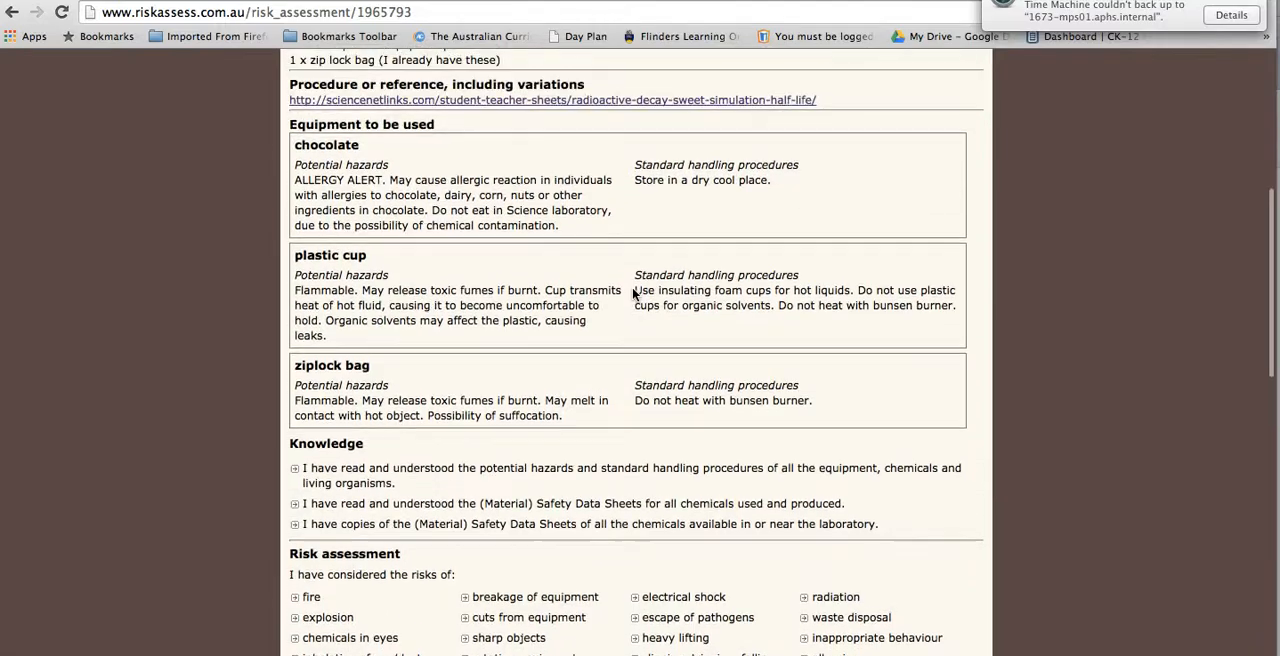
pyautogui.scroll(-8, 628, 275)
pyautogui.scroll(7, 624, 255)
pyautogui.scroll(6, 624, 255)
pyautogui.scroll(-19, 624, 252)
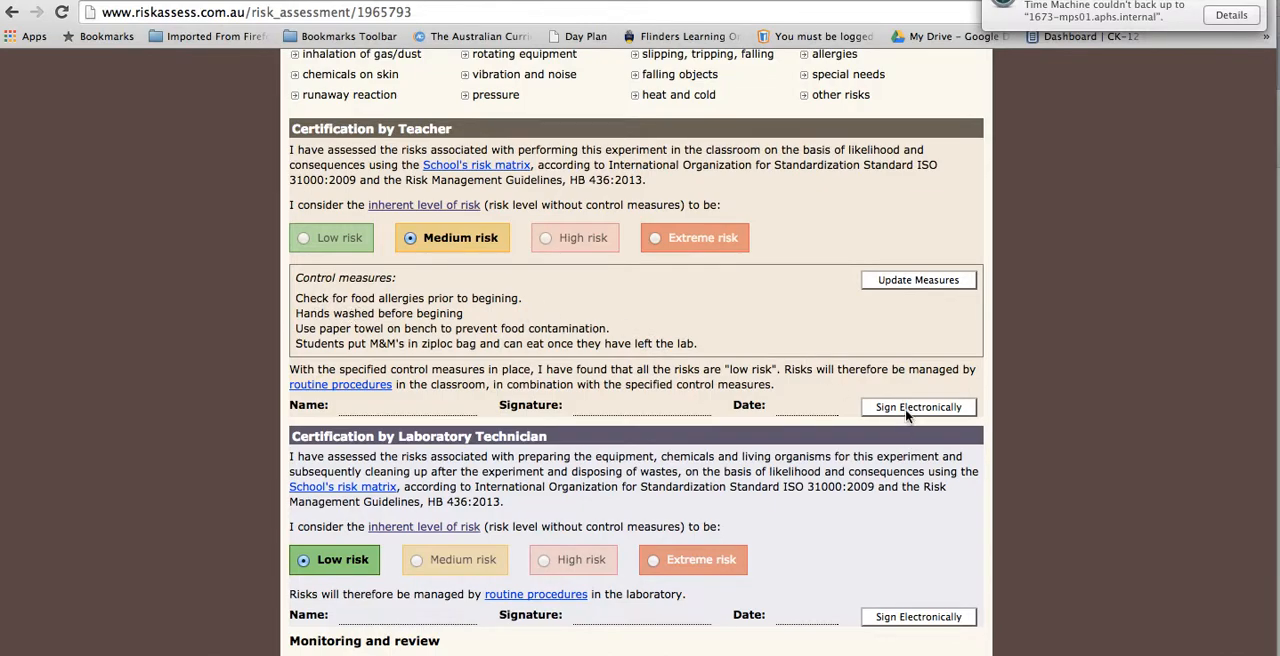
pyautogui.scroll(-2, 906, 415)
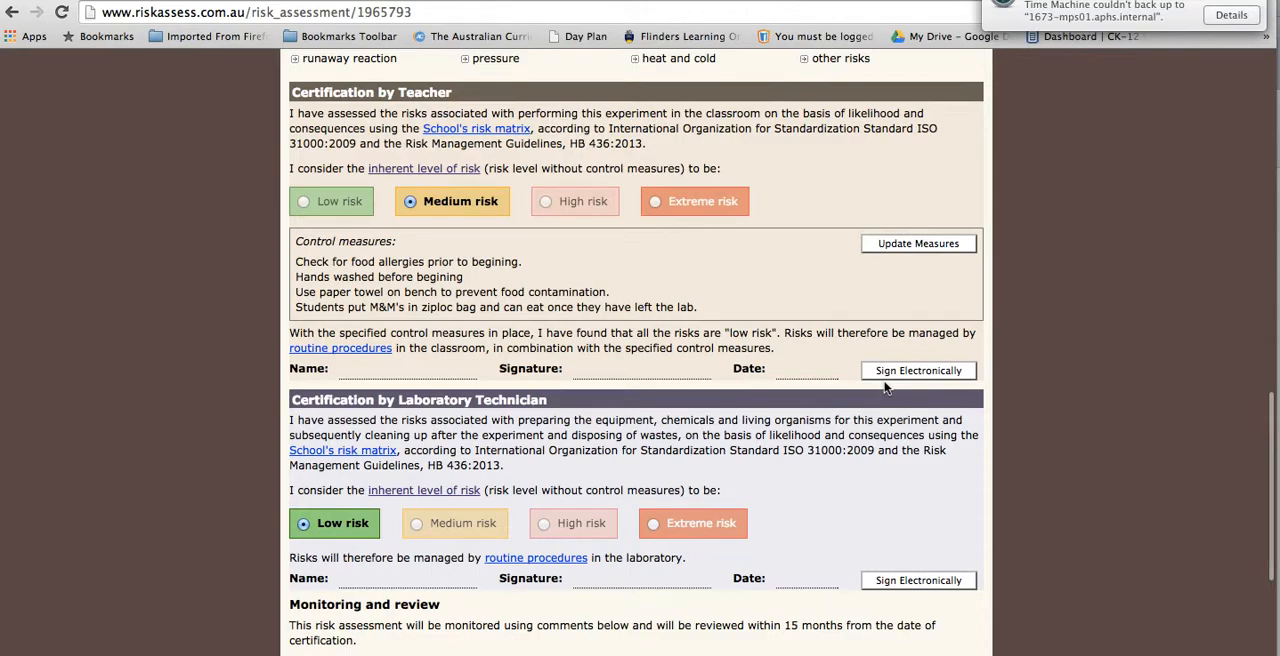
pyautogui.scroll(-5, 885, 388)
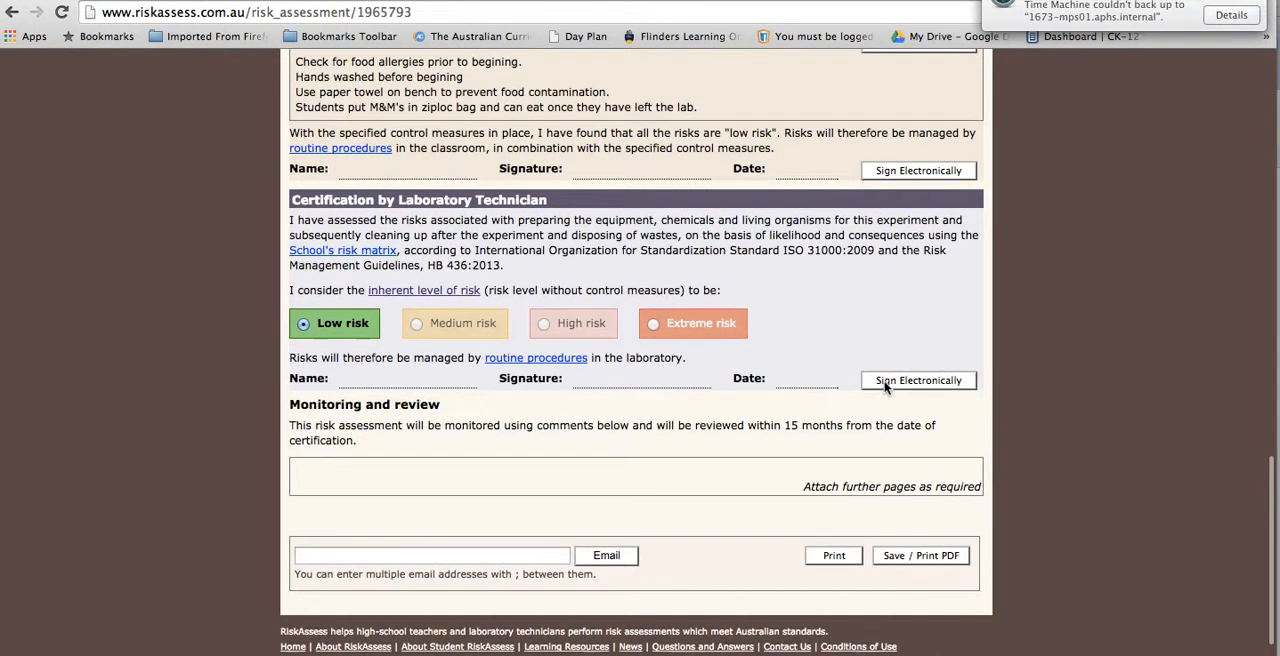
# Step: Inspect the electronic signature form of the laboratory technician certification and close it without signing
pyautogui.scroll(-1, 885, 388)
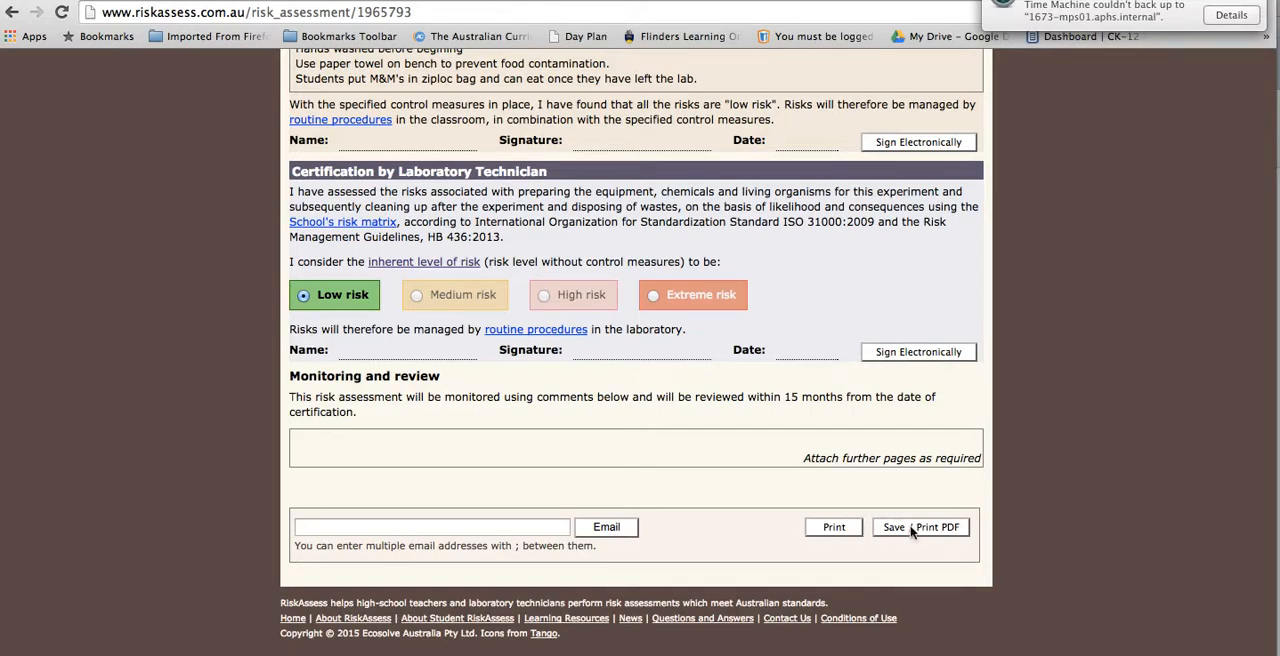
pyautogui.click(912, 352)
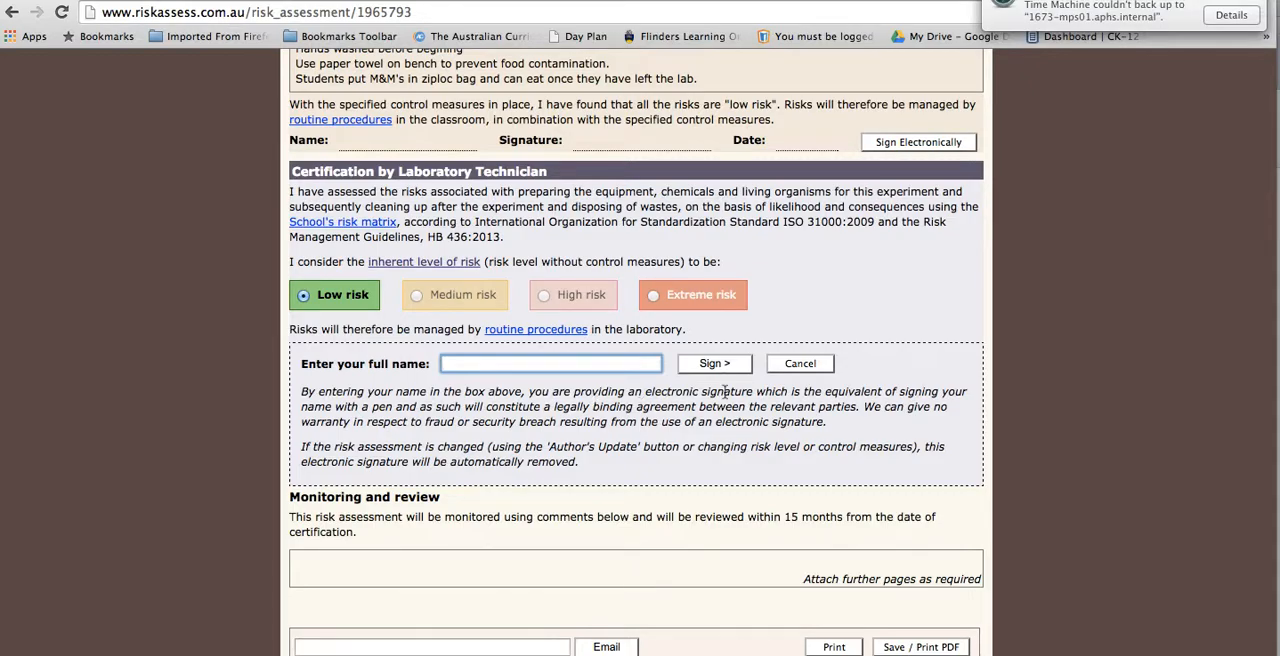
pyautogui.click(816, 366)
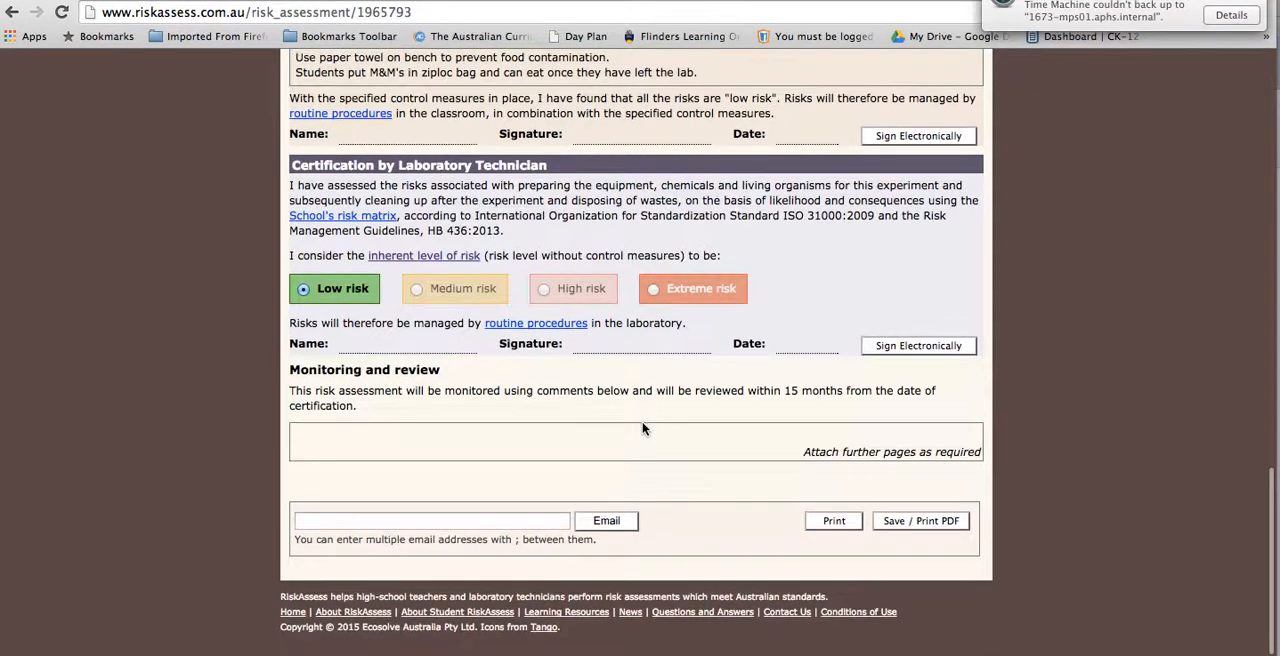
# Step: Review the considered risks, the teacher's control measures and the signature lines of both certifications
pyautogui.scroll(7, 680, 495)
pyautogui.scroll(-2, 683, 501)
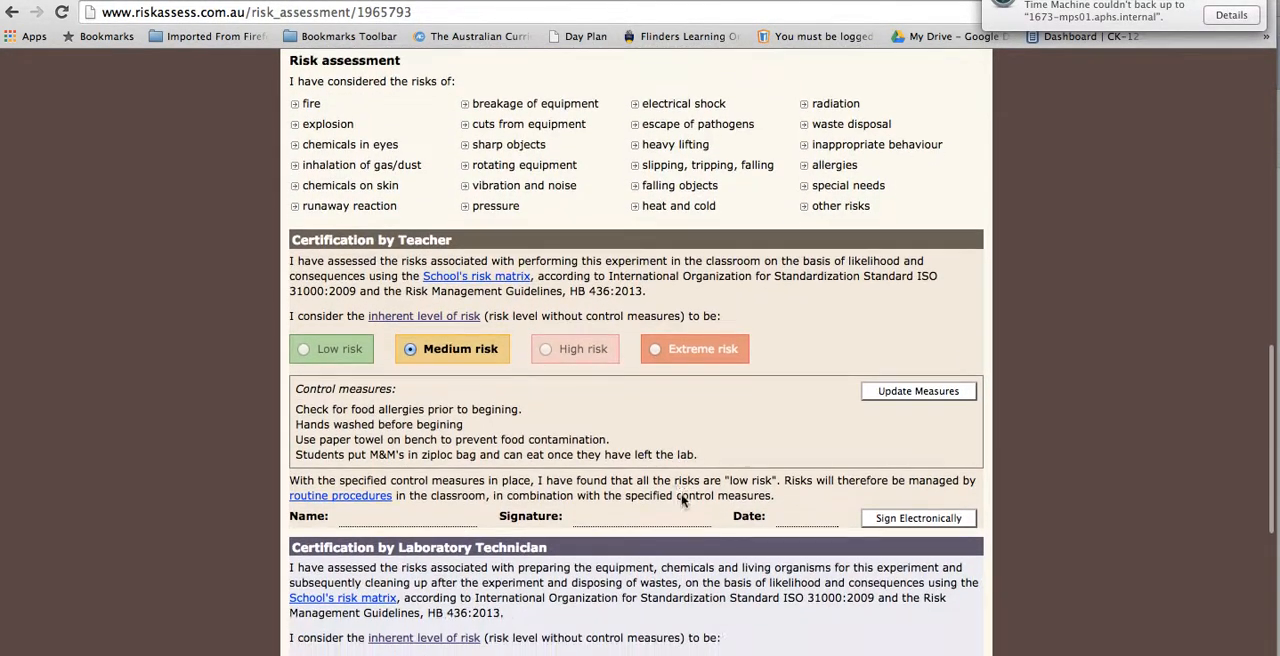
pyautogui.scroll(-8, 681, 500)
pyautogui.scroll(3, 681, 500)
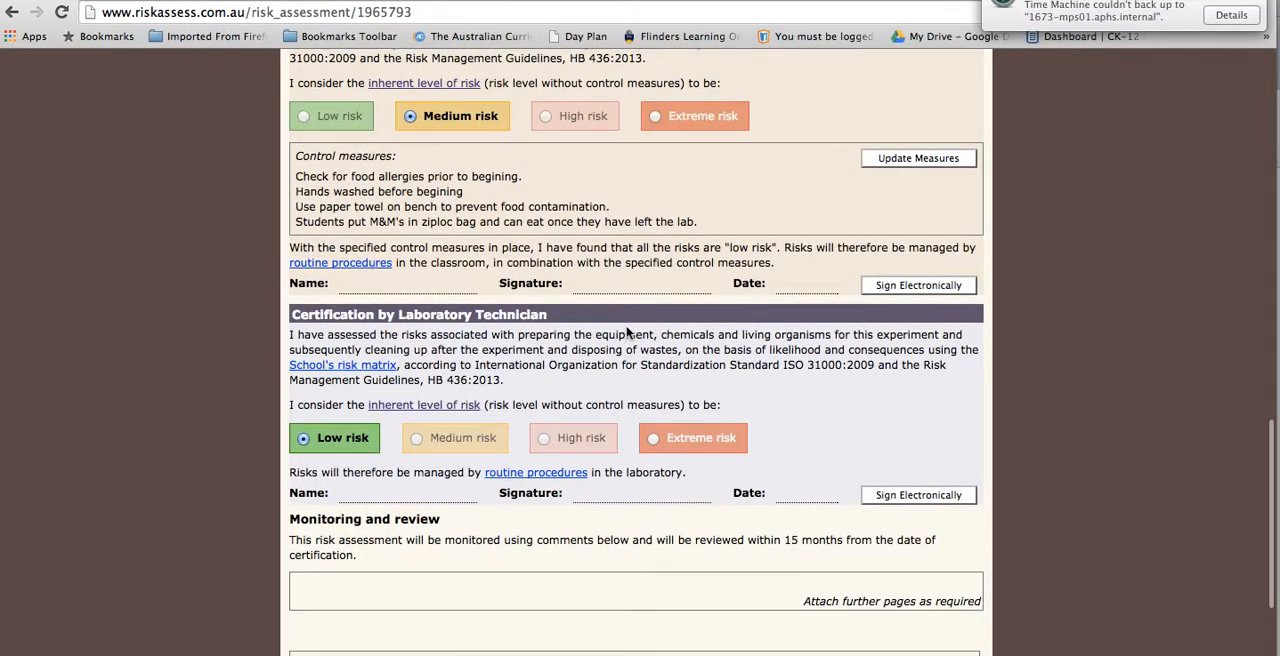
pyautogui.scroll(-3, 516, 365)
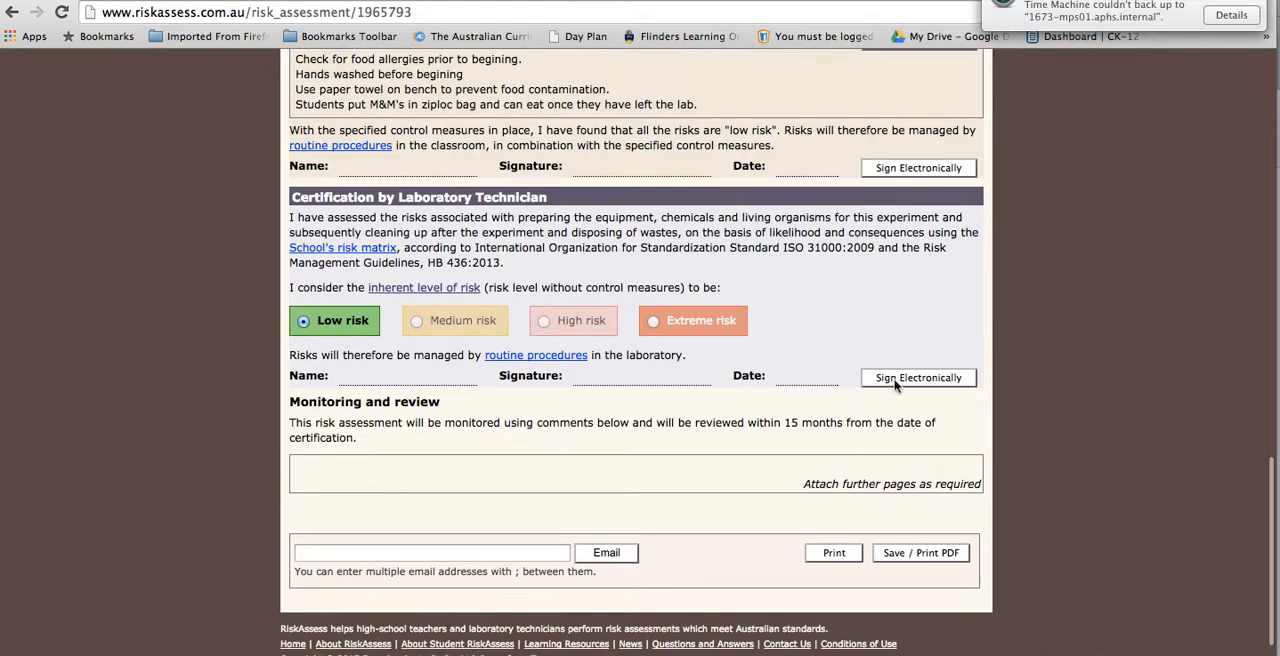
pyautogui.scroll(-1, 838, 412)
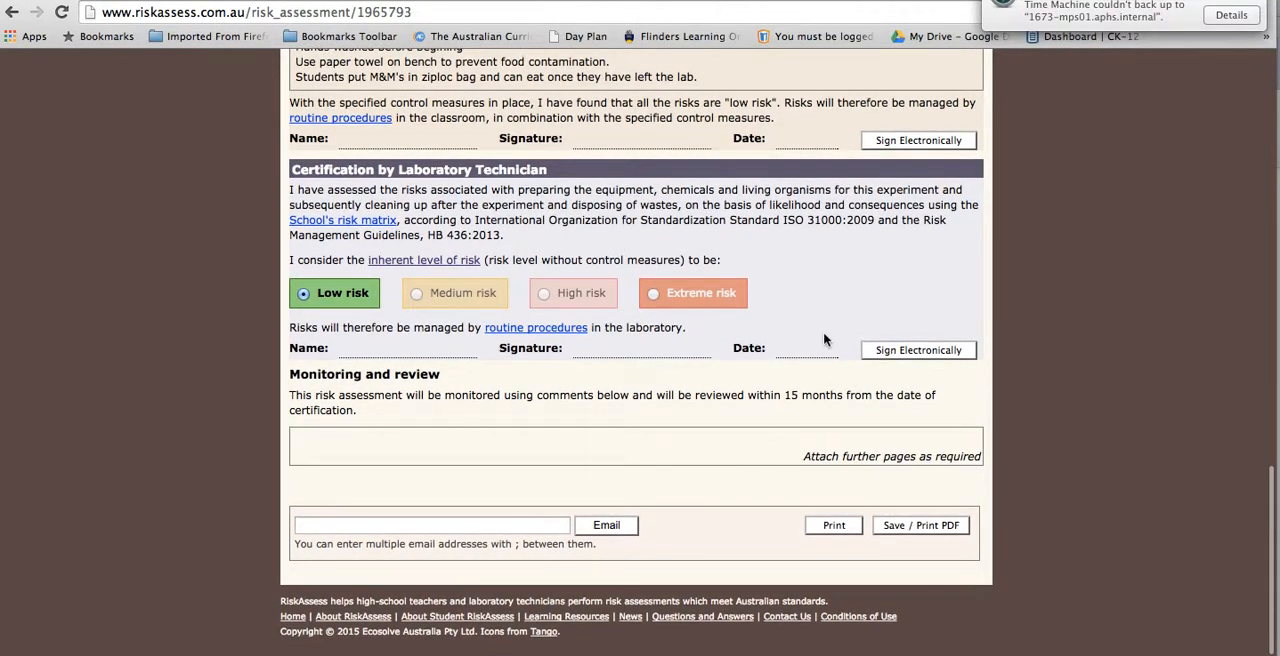
pyautogui.scroll(10, 824, 340)
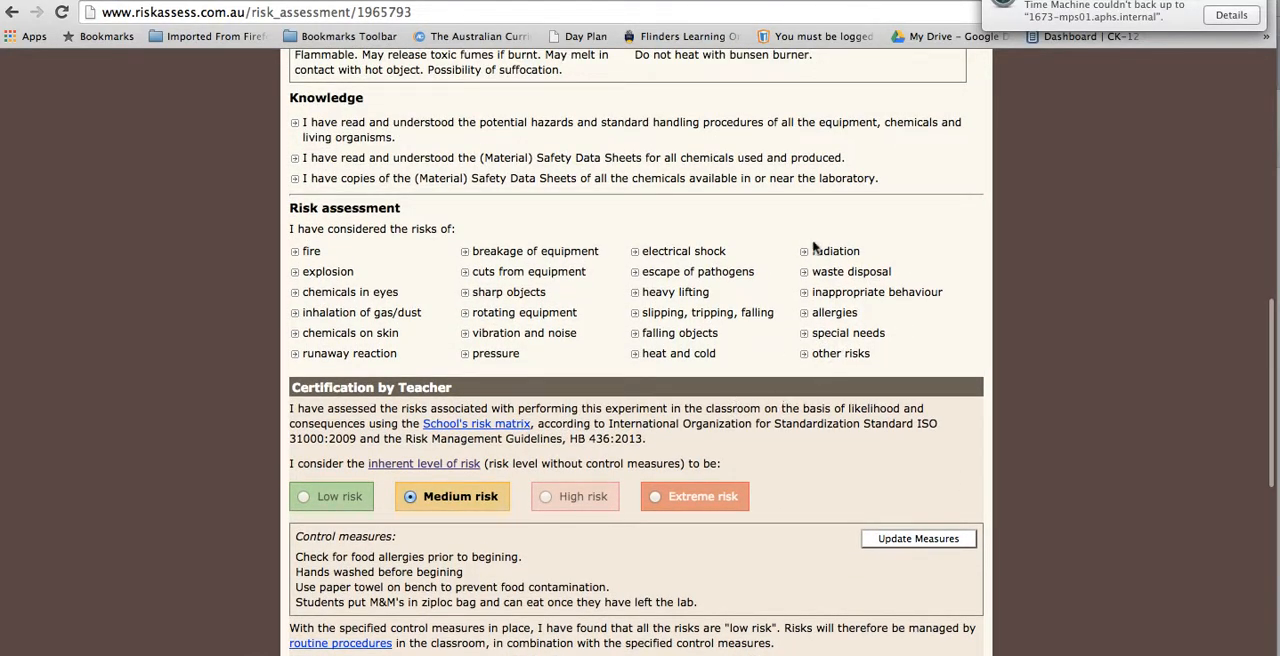
# Step: Save the risk assessment as a PDF and open half-life-with-m-ms.pdf to check its pages
pyautogui.scroll(-10, 815, 247)
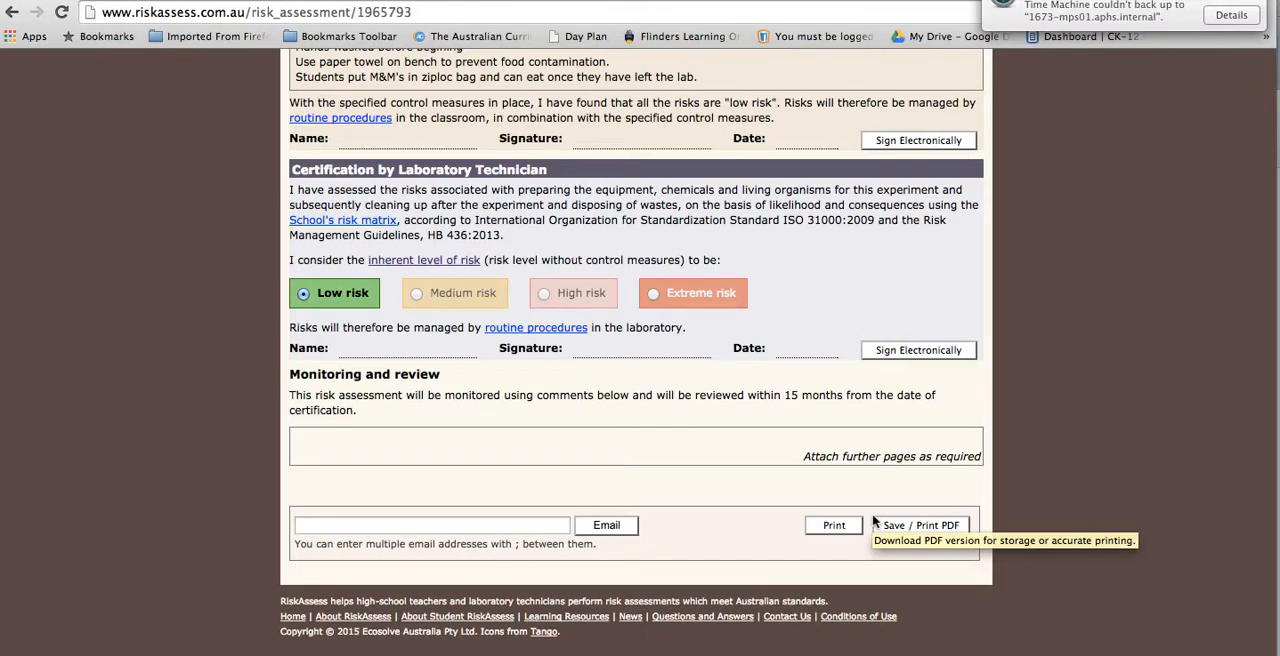
pyautogui.click(914, 530)
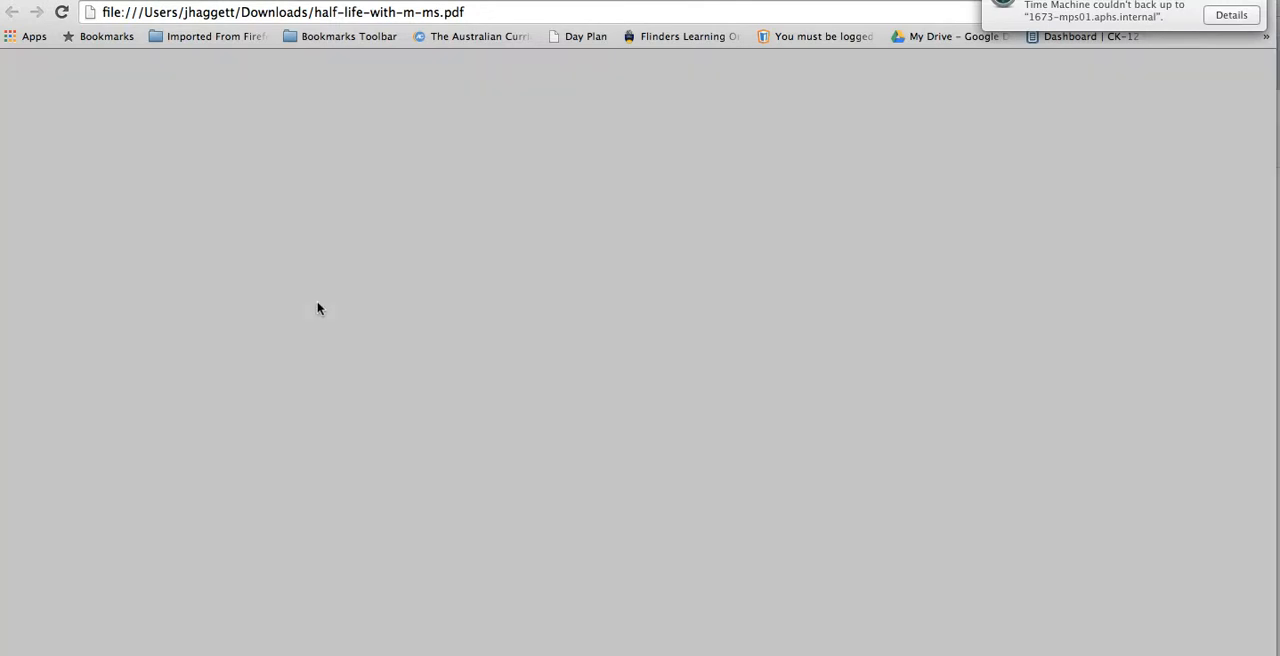
pyautogui.scroll(-15, 318, 308)
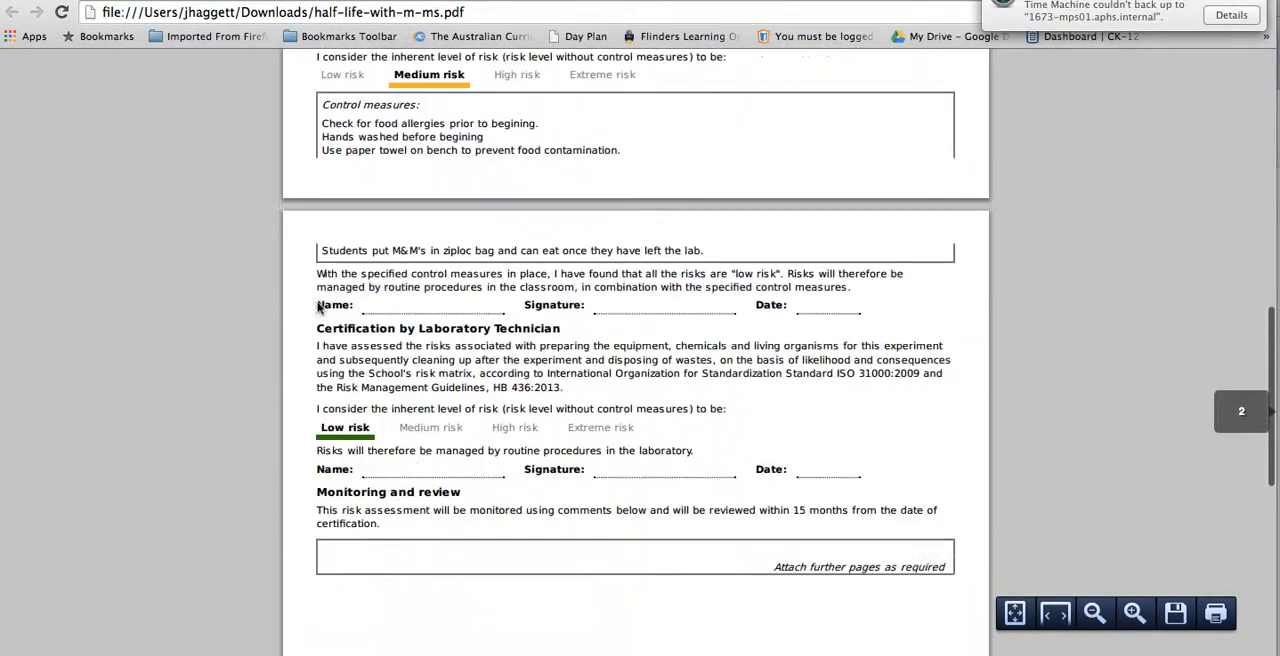
pyautogui.scroll(15, 318, 308)
pyautogui.scroll(-20, 318, 308)
pyautogui.scroll(10, 318, 308)
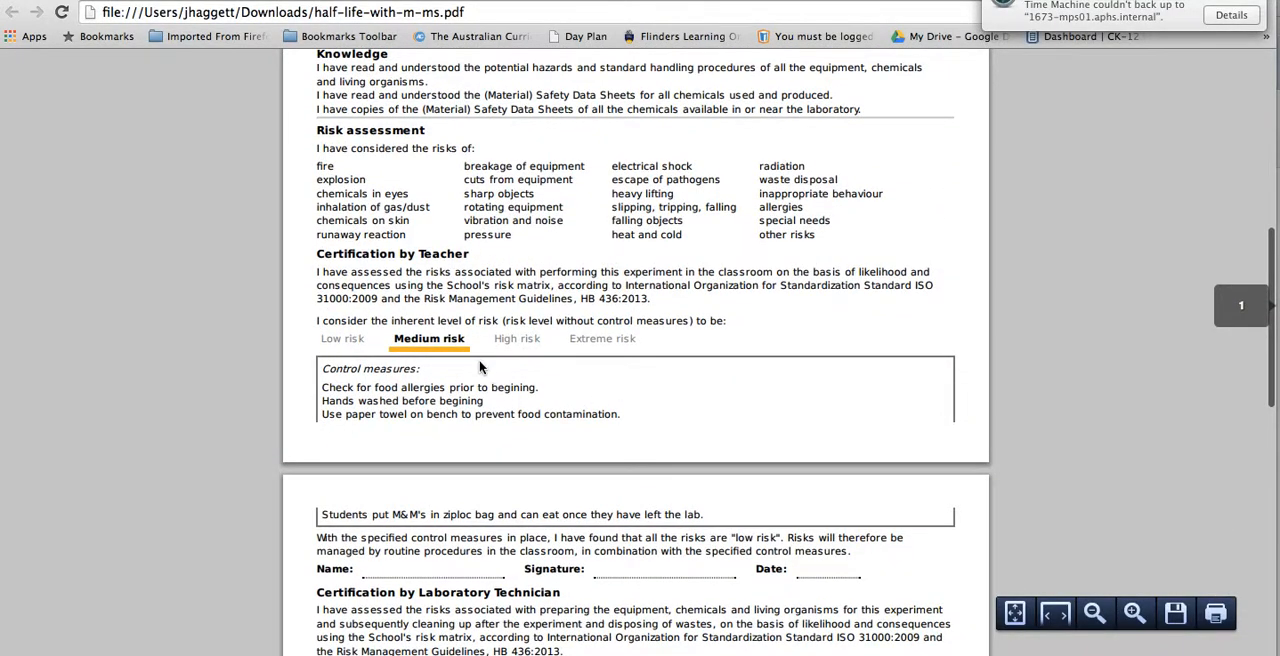
pyautogui.scroll(8, 470, 360)
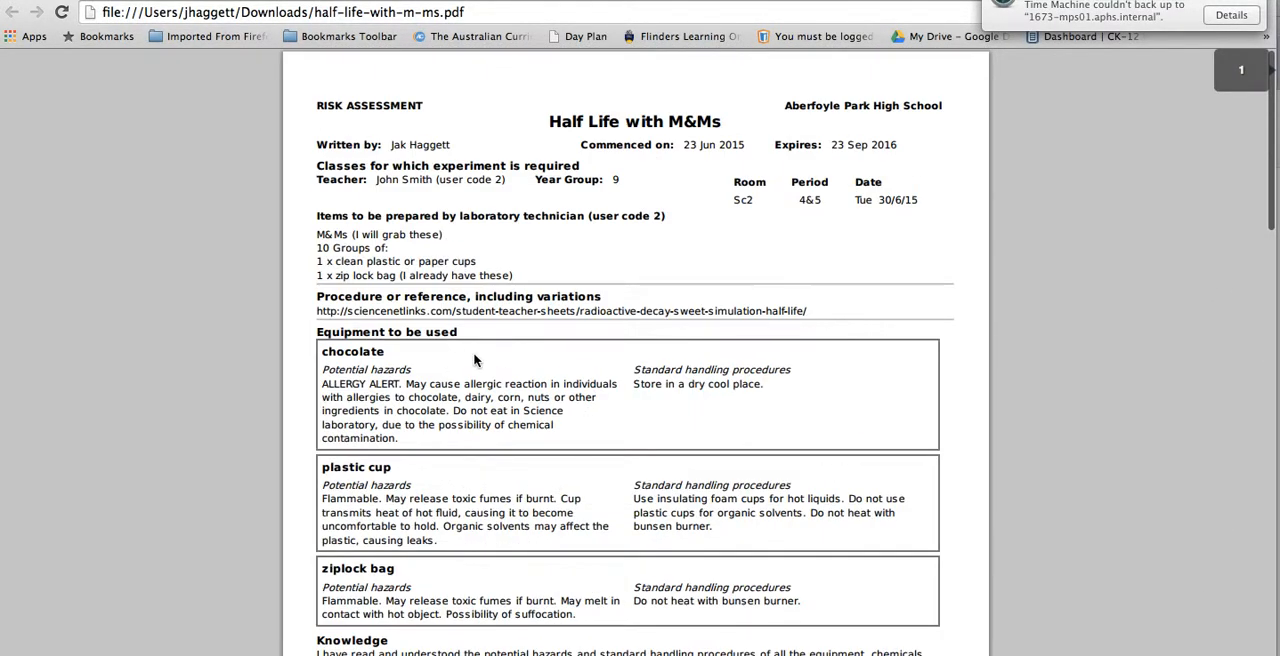